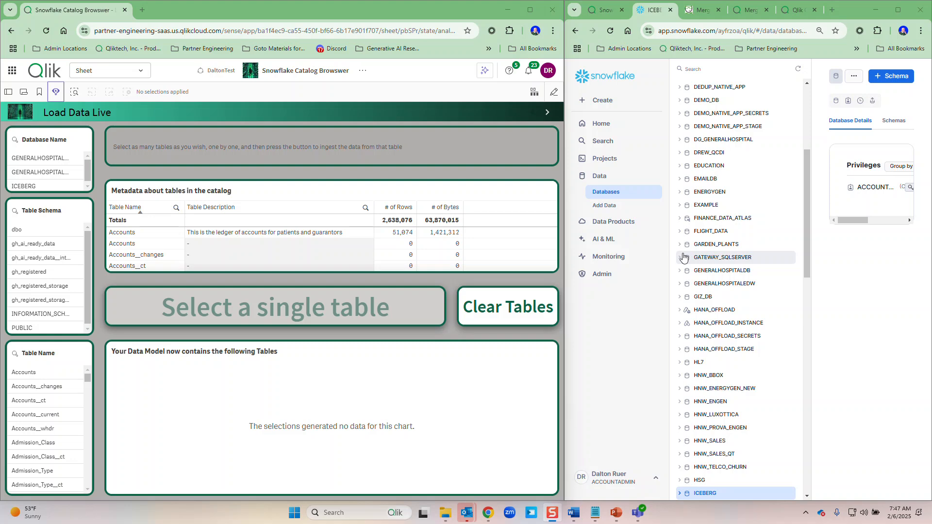
# Step: Filter the catalog to the GENERALHOSPITALDB database and the dbo table schema
pyautogui.moveTo(807, 233); pyautogui.dragTo(816, 421)
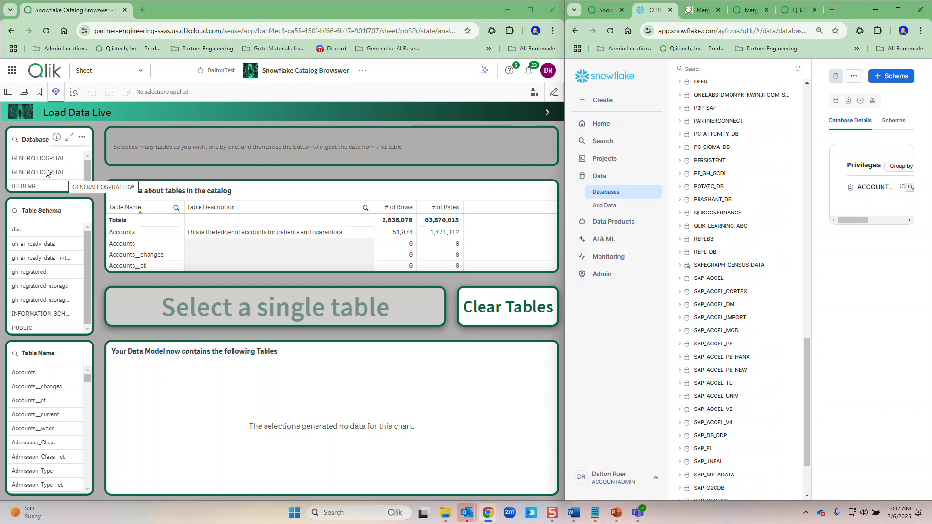
pyautogui.click(24, 161)
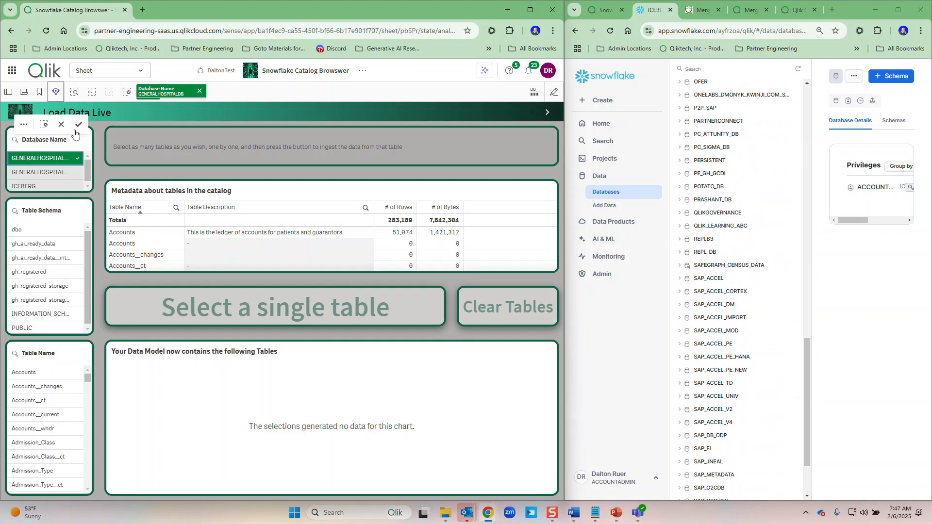
pyautogui.click(79, 128)
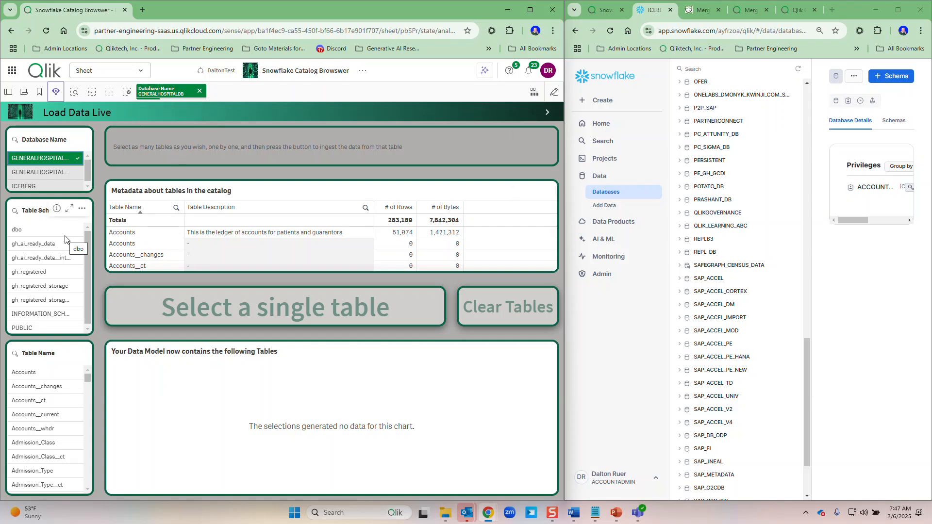
pyautogui.click(21, 229)
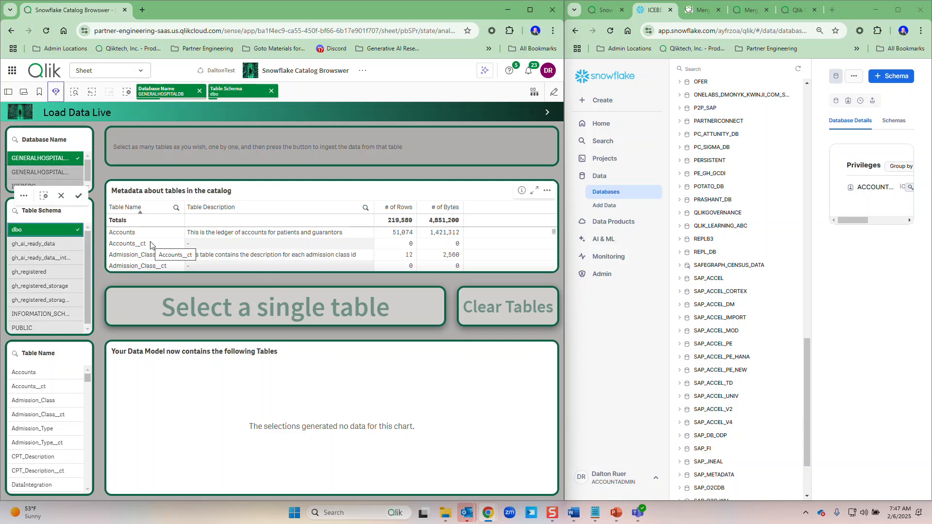
pyautogui.click(79, 195)
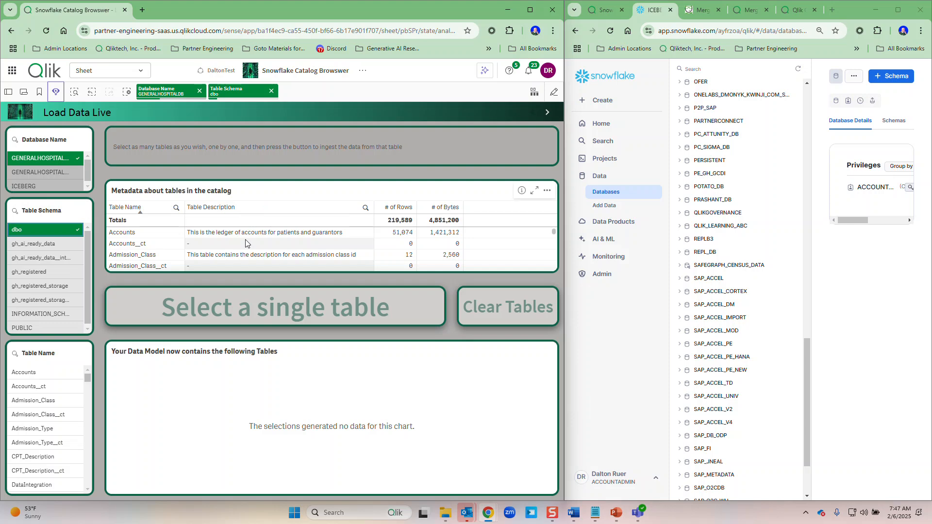
# Step: Select the Accounts table and ingest it into the data model
pyautogui.click(39, 371)
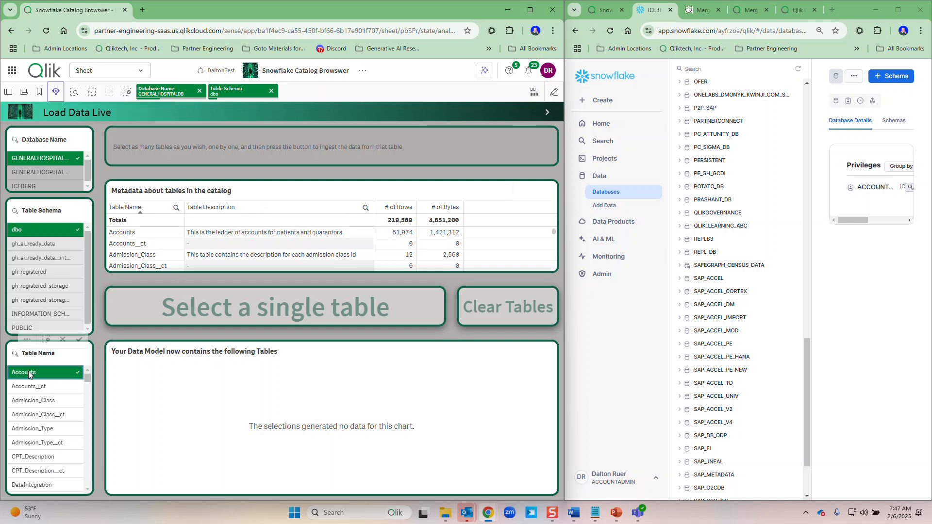
pyautogui.click(78, 338)
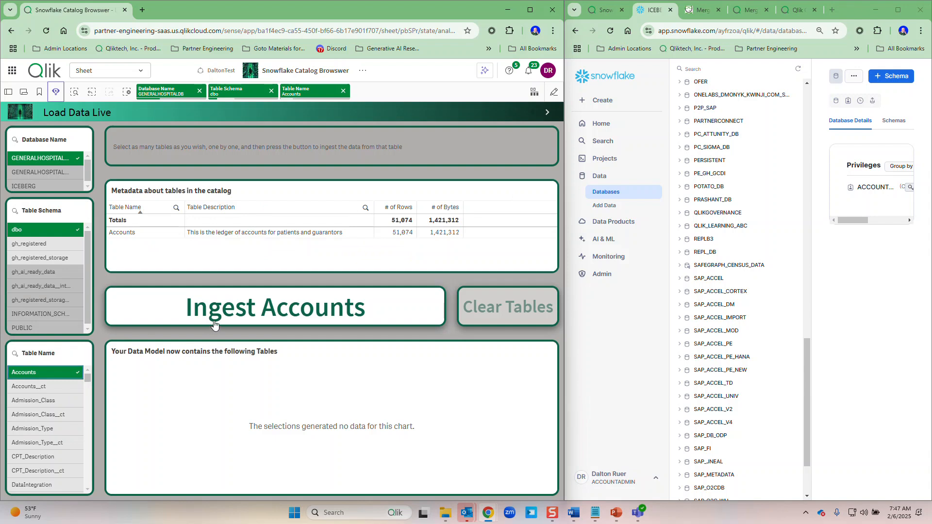
pyautogui.click(232, 319)
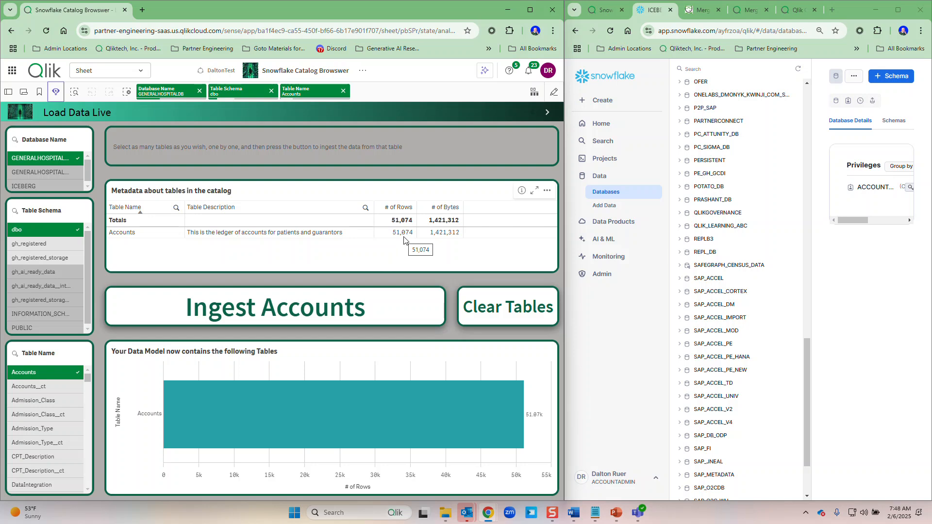
# Step: Preview the Accounts table in the data model viewer and reposition it above the Tables table
pyautogui.click(605, 10)
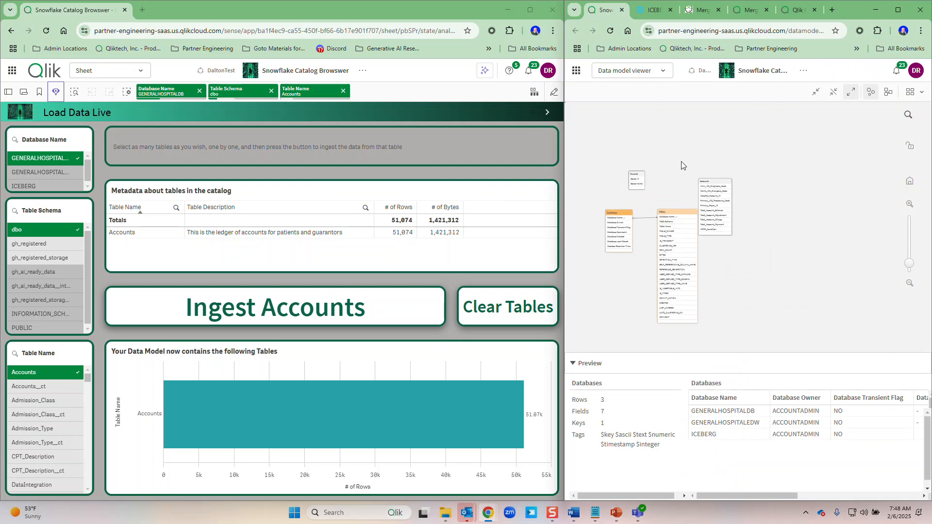
pyautogui.click(720, 183)
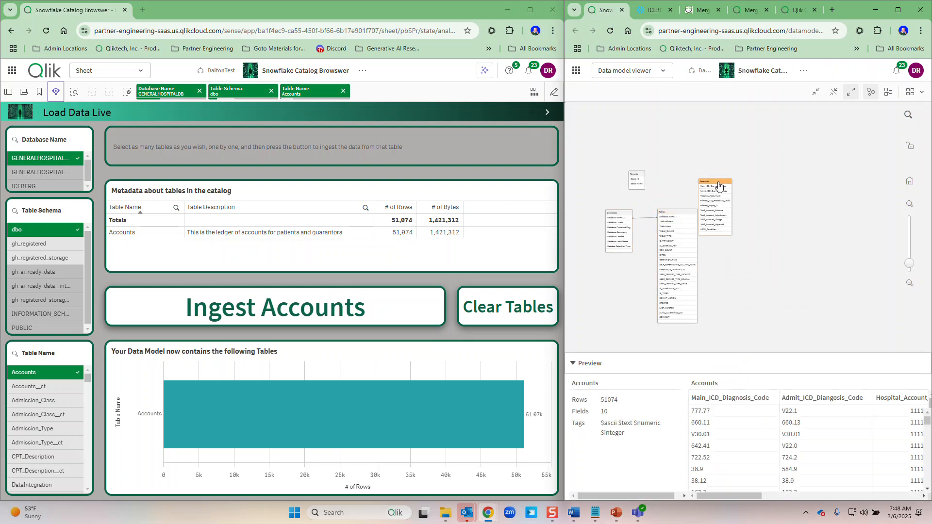
pyautogui.moveTo(717, 186); pyautogui.dragTo(672, 142)
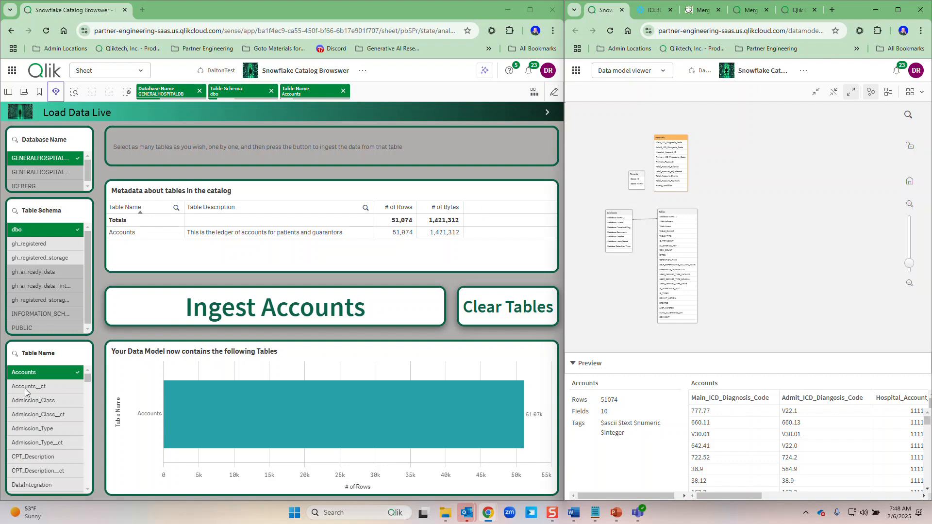
# Step: Ingest the Encounters table in place of the Accounts selection and move it beside Accounts in the data model viewer
pyautogui.click(28, 373)
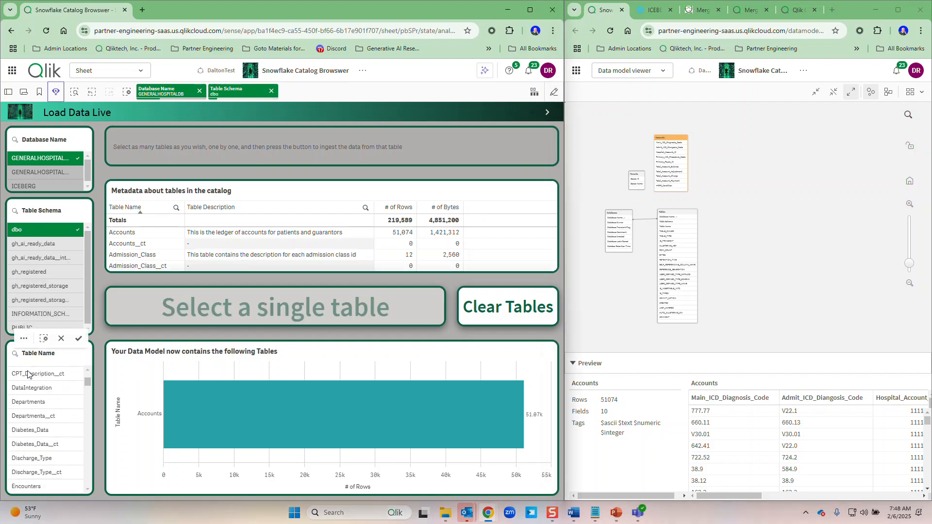
pyautogui.click(33, 486)
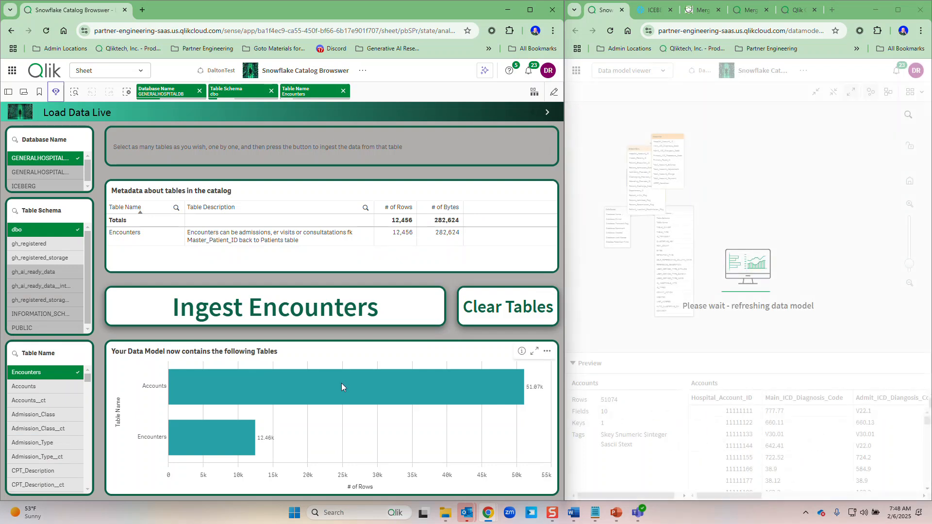
pyautogui.click(672, 141)
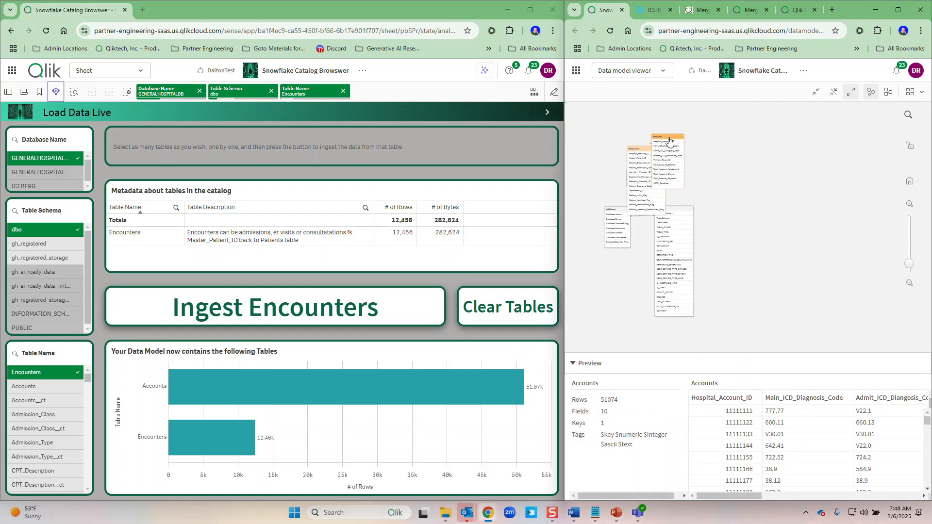
pyautogui.click(630, 156)
pyautogui.moveTo(630, 156); pyautogui.dragTo(726, 138)
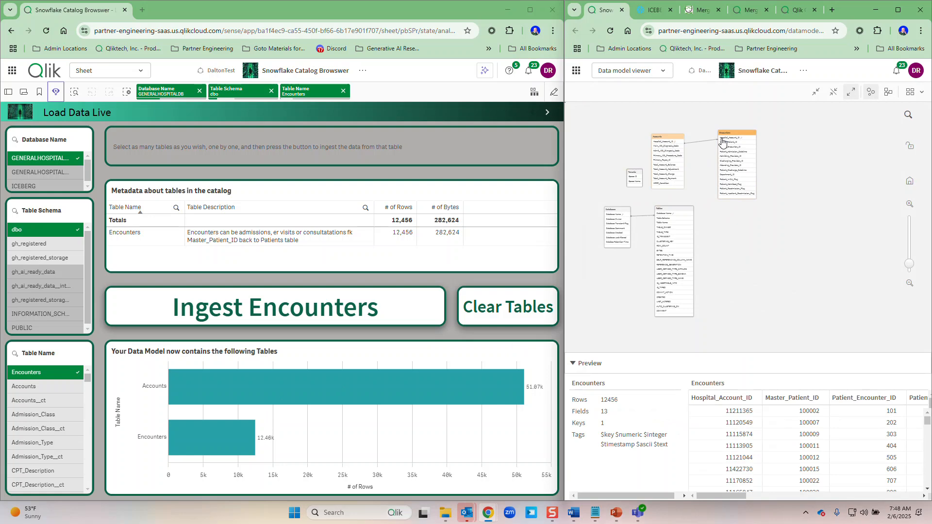
# Step: Replace the Encounters selection with the Patients table and ingest it into the data model
pyautogui.click(47, 375)
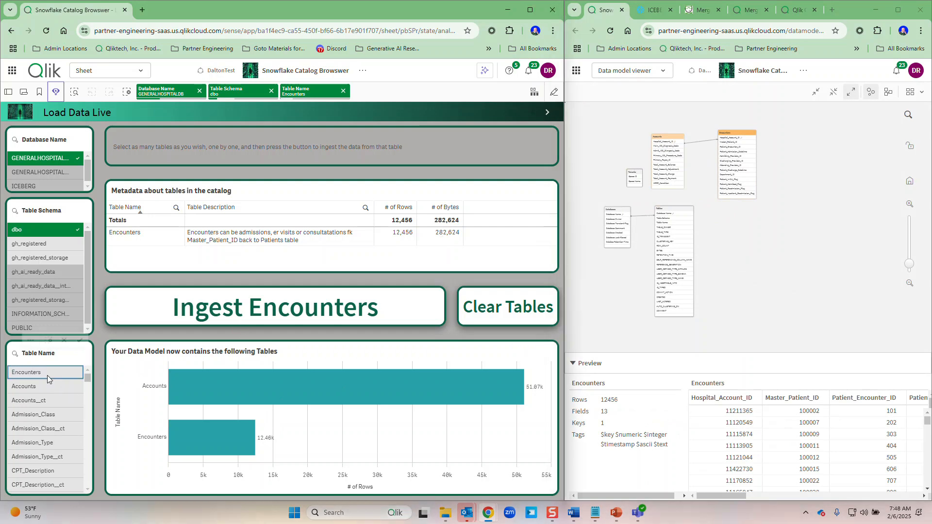
pyautogui.scroll(-5, 47, 386)
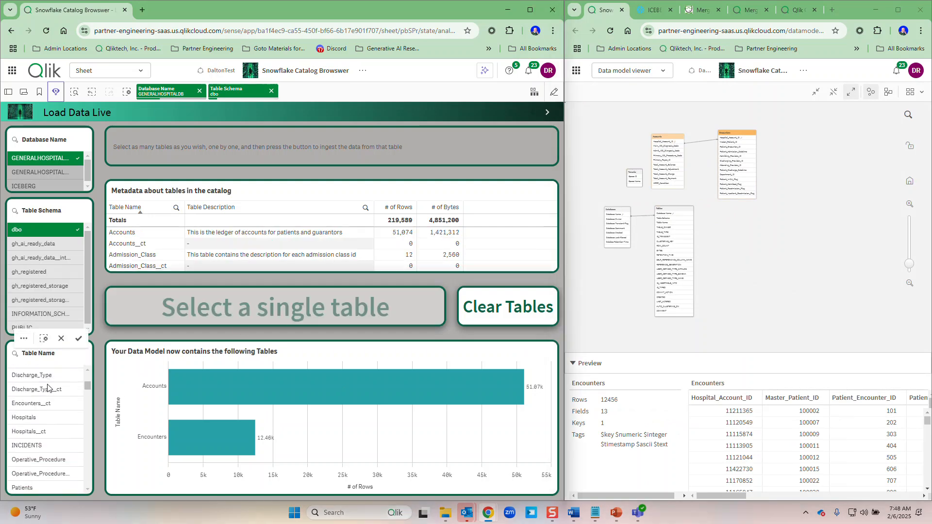
pyautogui.scroll(-1, 48, 387)
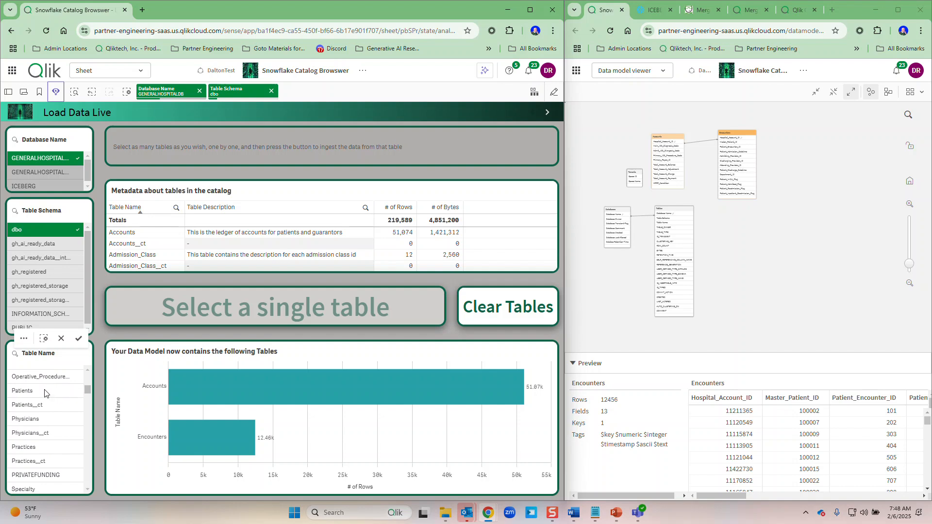
pyautogui.click(51, 391)
pyautogui.click(78, 339)
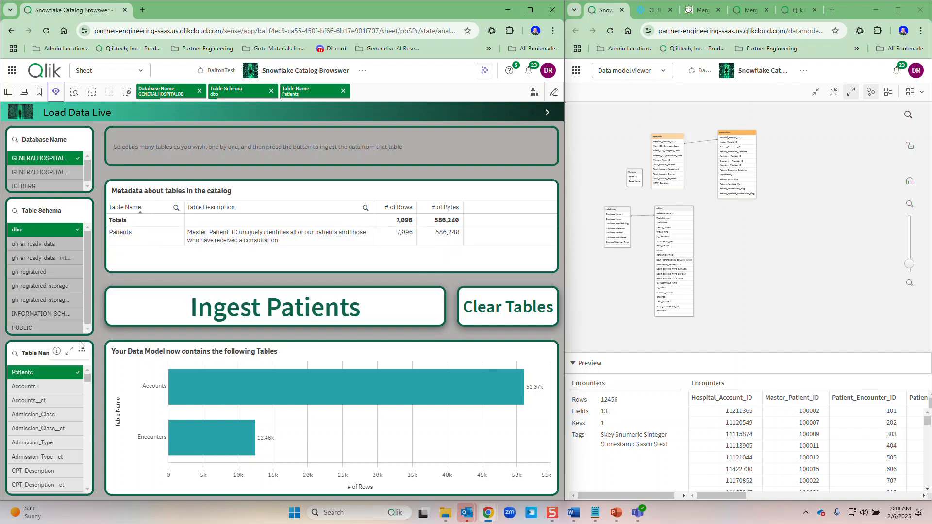
pyautogui.click(253, 315)
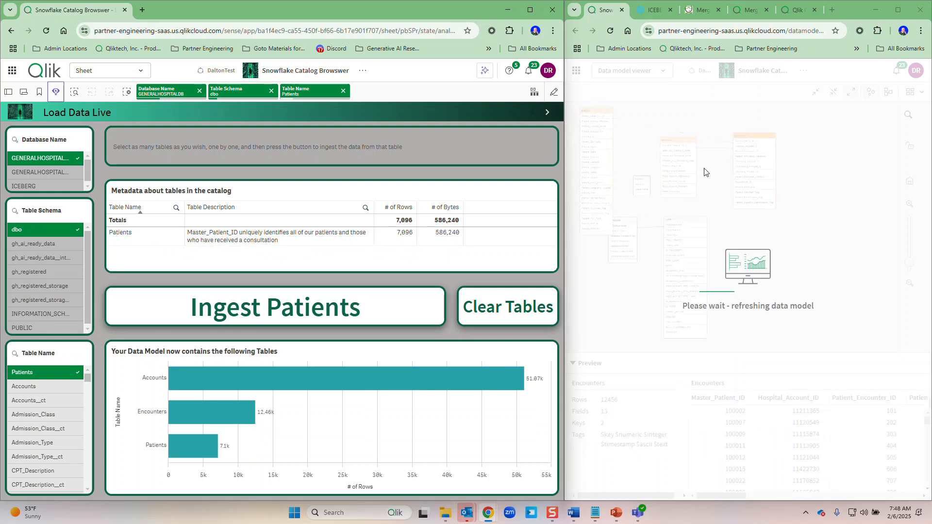
# Step: Replace the Patients selection with the SurgicalEncounters table and ingest it into the data model
pyautogui.click(46, 368)
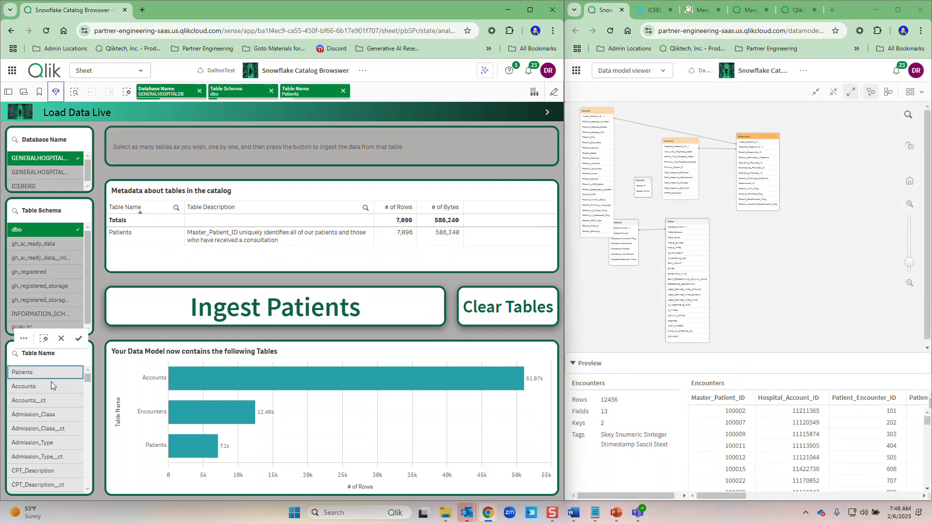
pyautogui.scroll(-3, 51, 382)
pyautogui.scroll(-5, 51, 391)
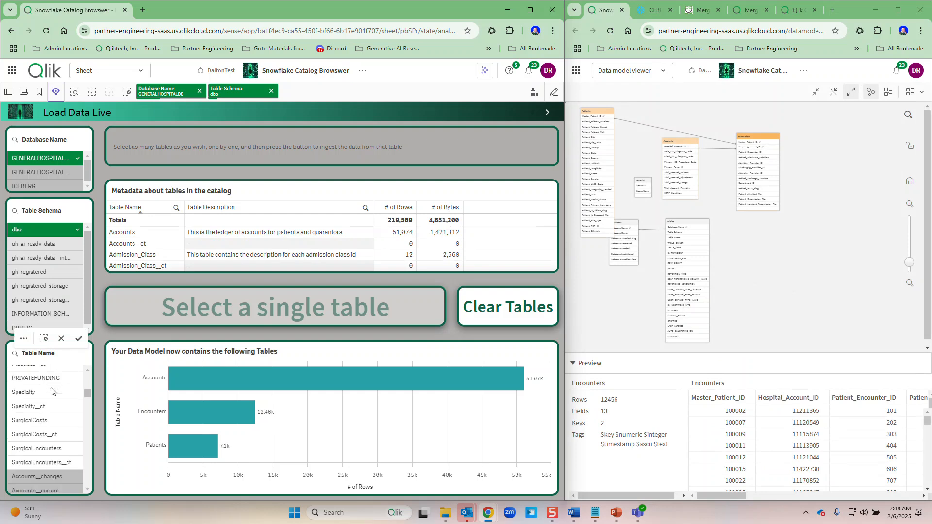
pyautogui.click(46, 449)
pyautogui.click(78, 339)
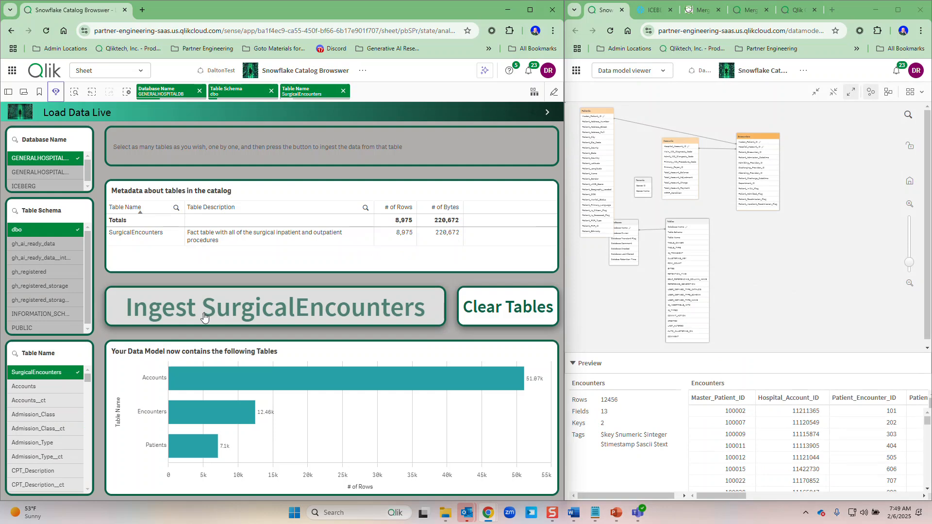
# Step: Ingest the SurgicalCosts table in place of the SurgicalEncounters selection and preview its rows in the data model viewer
pyautogui.click(54, 373)
pyautogui.scroll(-3, 54, 377)
pyautogui.scroll(-10, 53, 376)
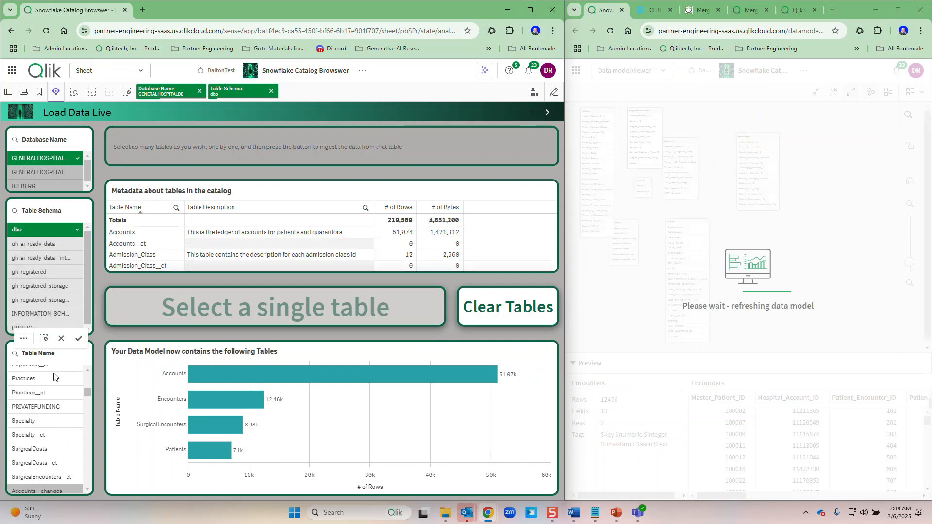
pyautogui.click(41, 387)
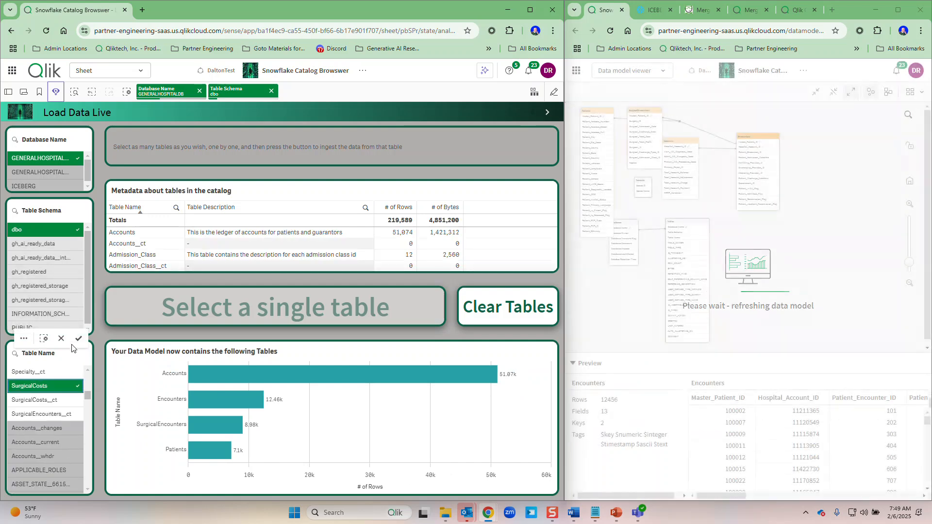
pyautogui.click(79, 339)
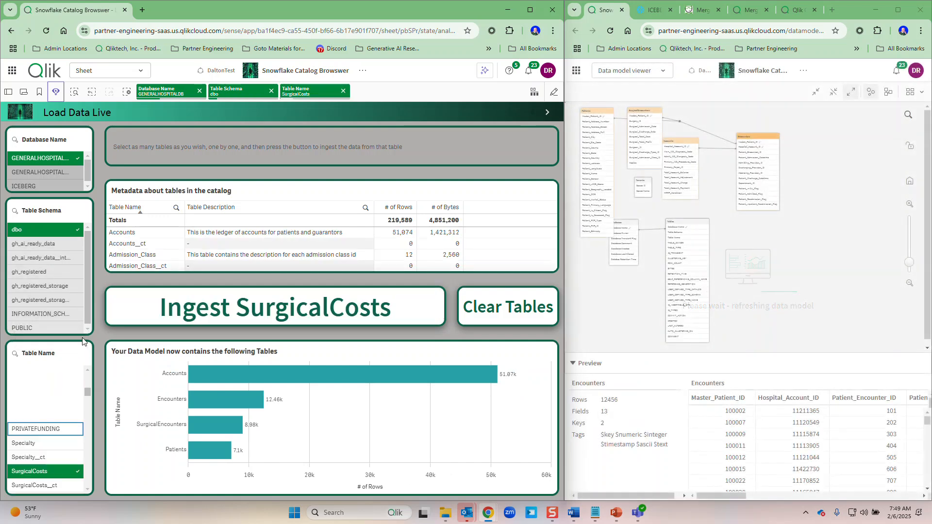
pyautogui.click(219, 306)
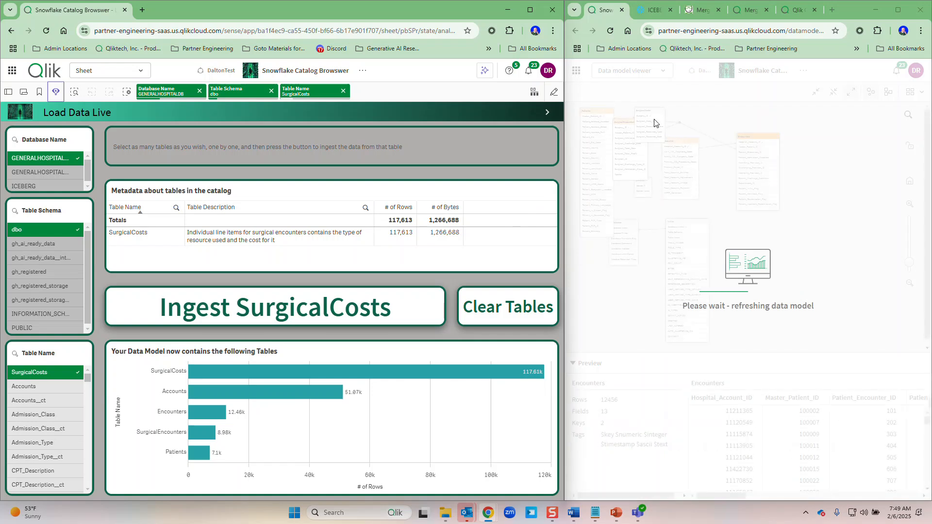
pyautogui.click(650, 117)
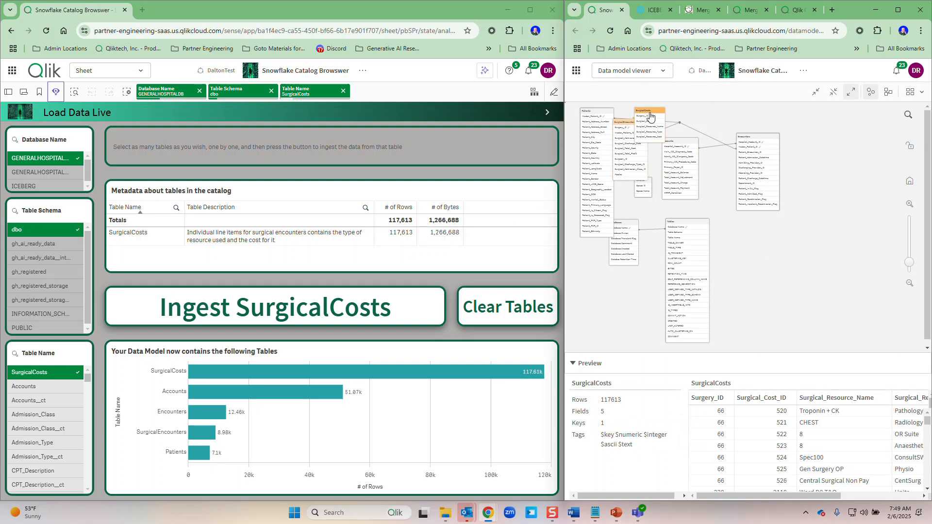
# Step: Start a new Insight Advisor analysis of the Relative importance type
pyautogui.click(54, 96)
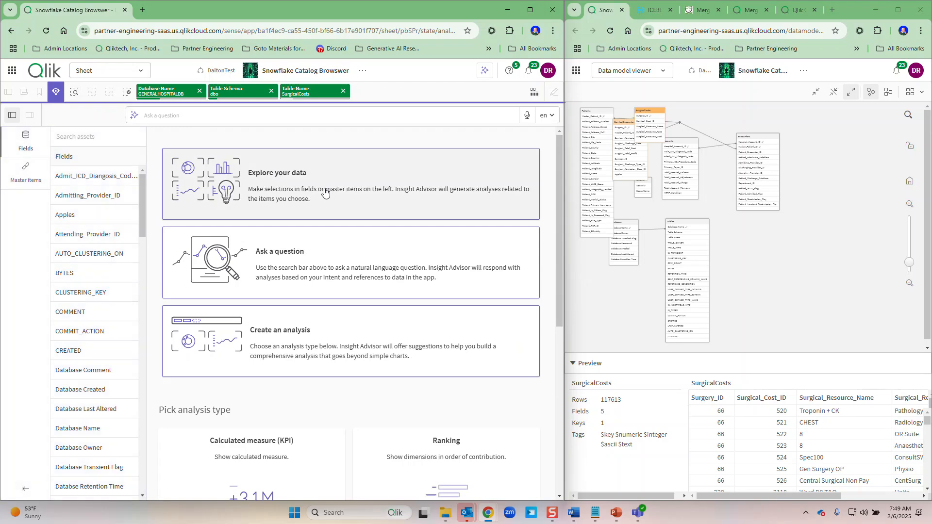
pyautogui.click(343, 320)
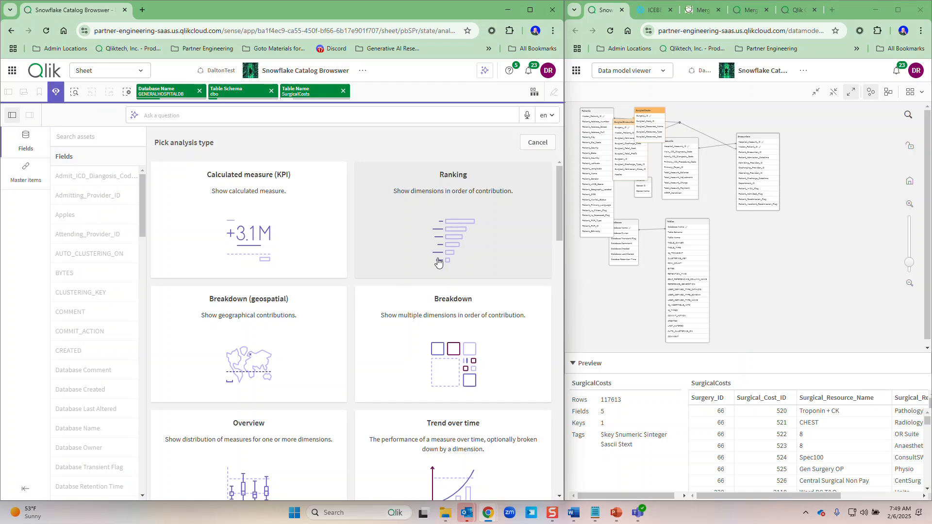
pyautogui.scroll(-3, 438, 262)
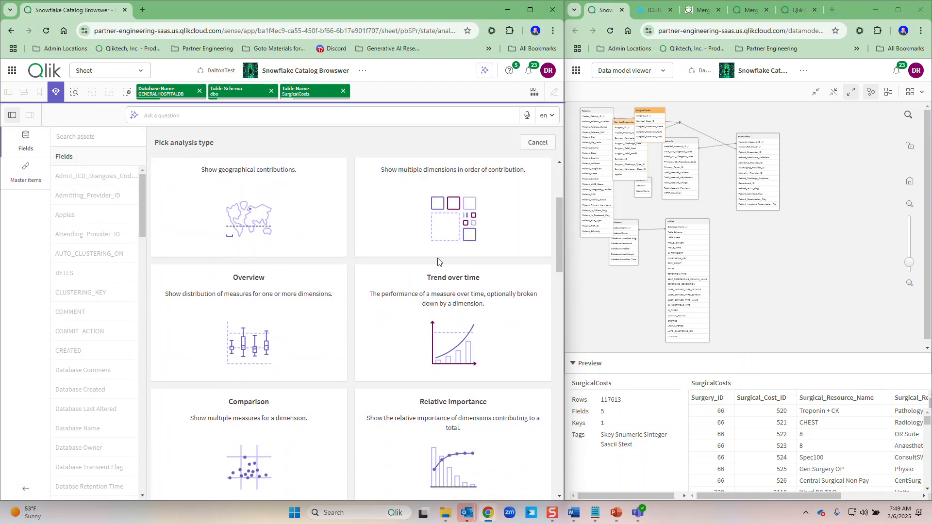
pyautogui.scroll(-2, 438, 262)
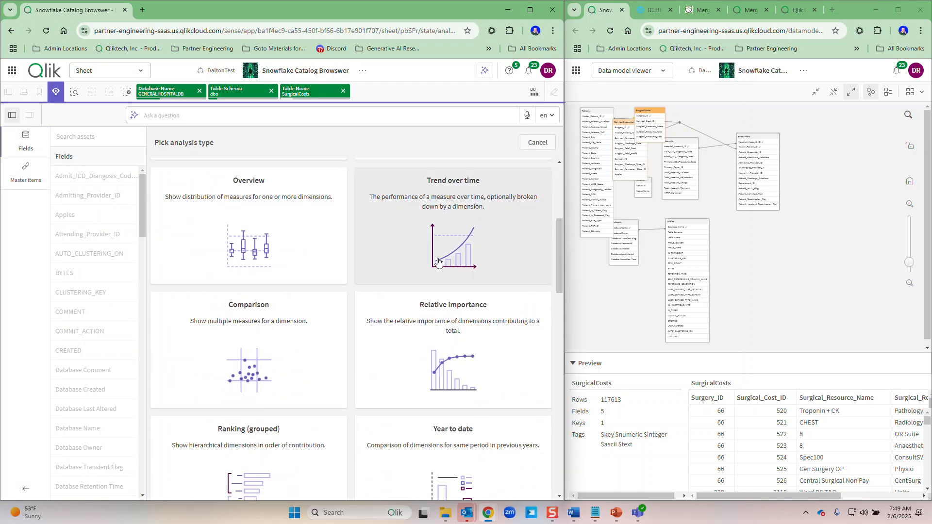
pyautogui.scroll(-2, 438, 262)
pyautogui.scroll(1, 438, 262)
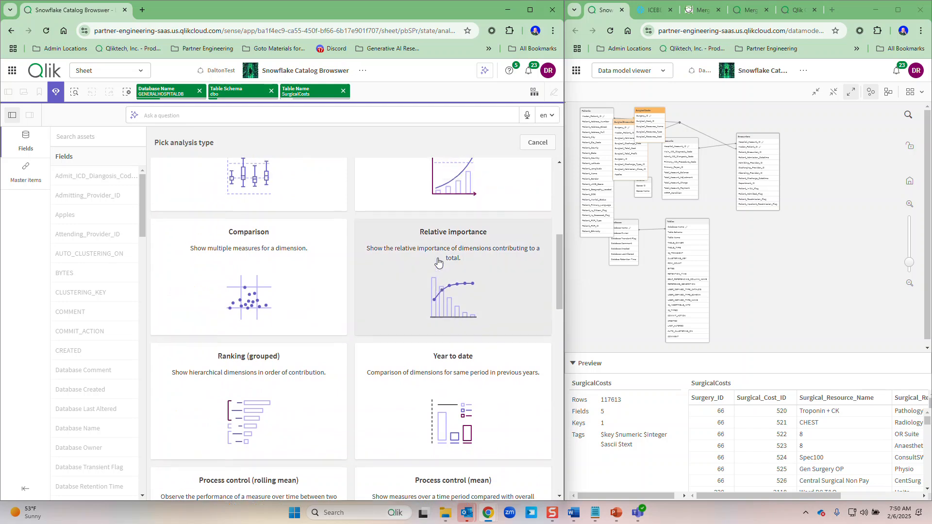
pyautogui.click(443, 305)
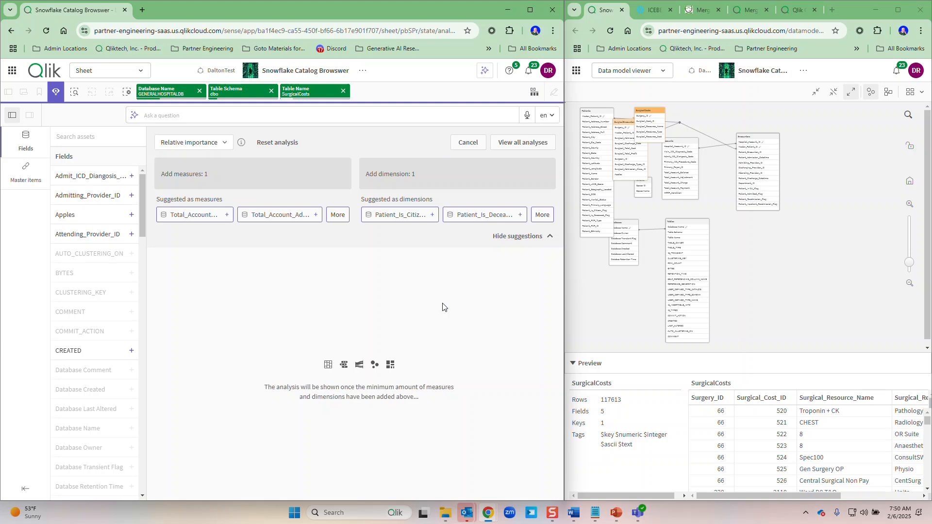
# Step: Add Total_Account_Balance as the sum measure and HRRP_Condition as the dimension of the Relative importance analysis
pyautogui.click(196, 215)
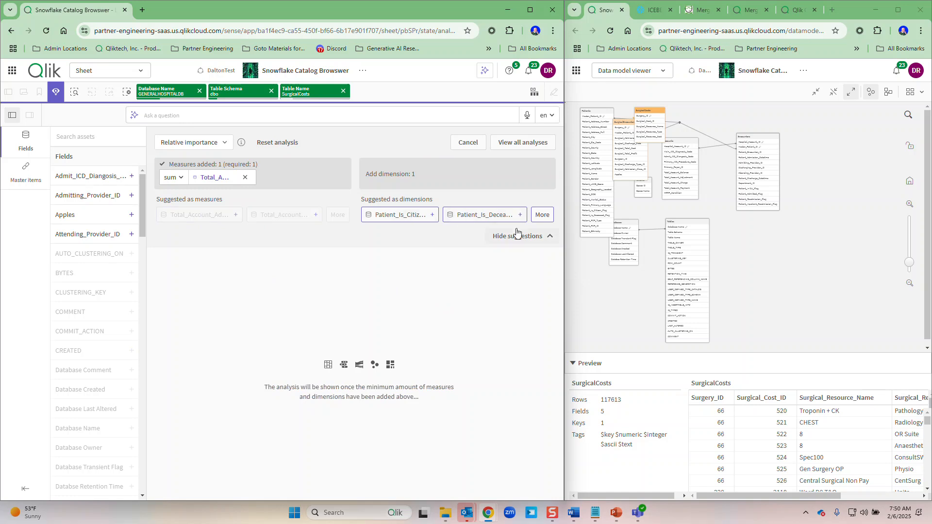
pyautogui.click(539, 217)
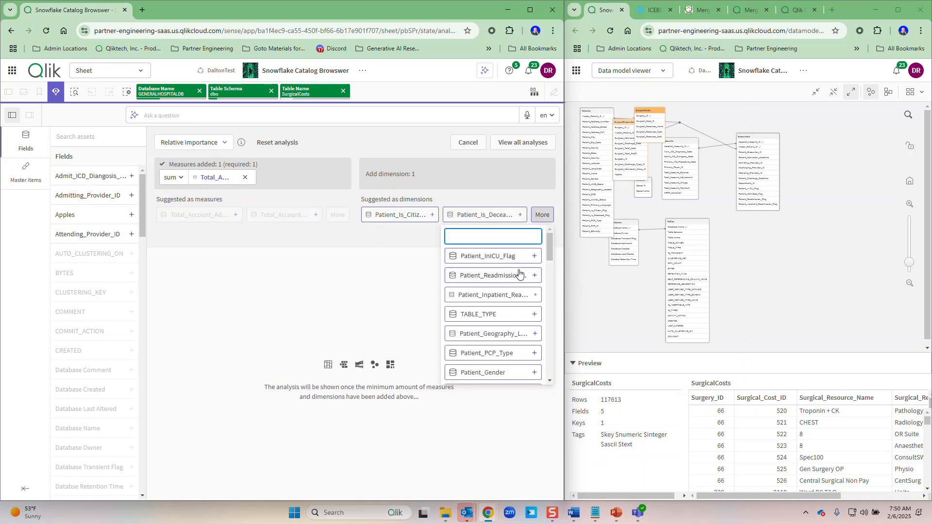
pyautogui.scroll(-3, 492, 280)
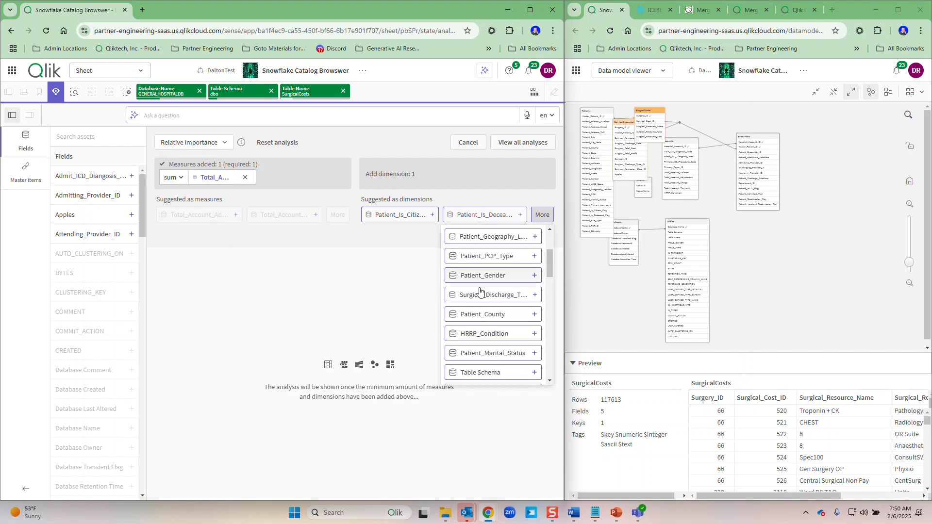
pyautogui.click(483, 334)
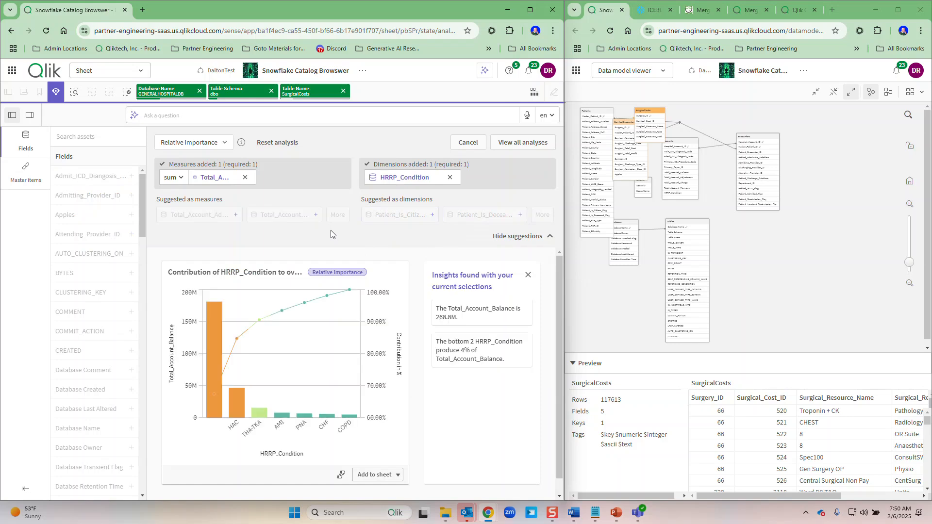
# Step: Filter the contribution chart to the HAC, THA-TKA and AMI conditions and add it to a new sheet
pyautogui.moveTo(219, 379)
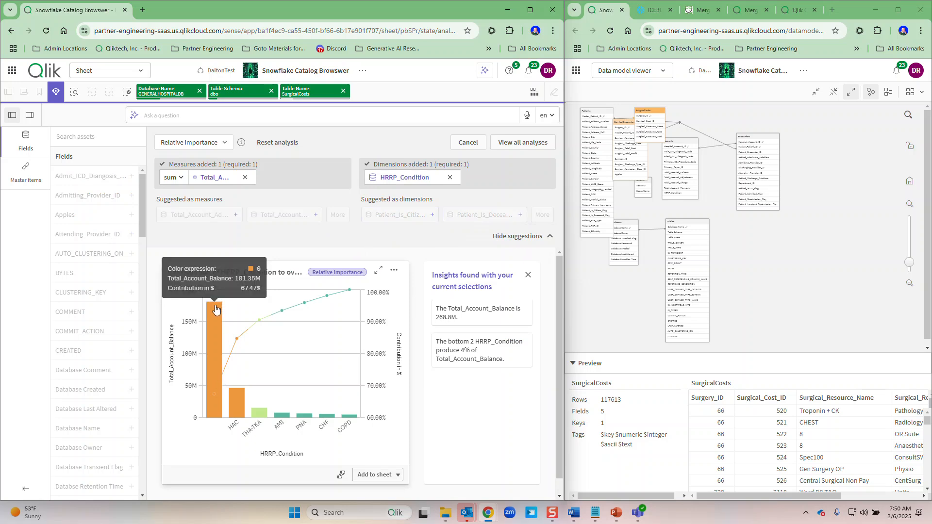
pyautogui.moveTo(231, 429); pyautogui.dragTo(274, 434)
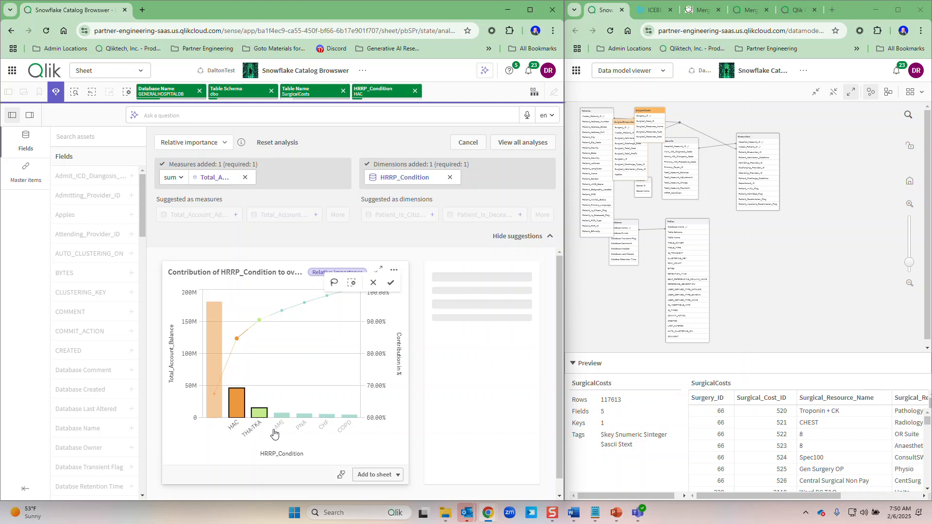
pyautogui.click(281, 430)
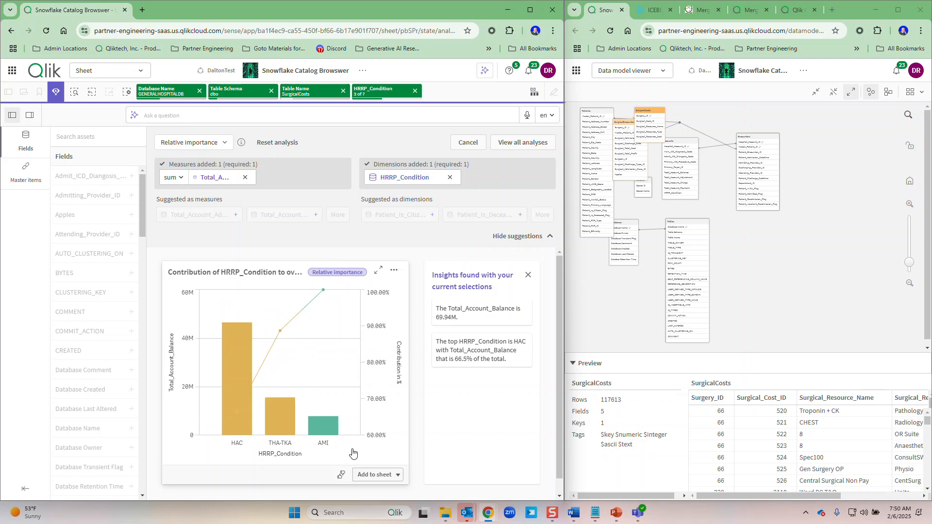
pyautogui.click(380, 476)
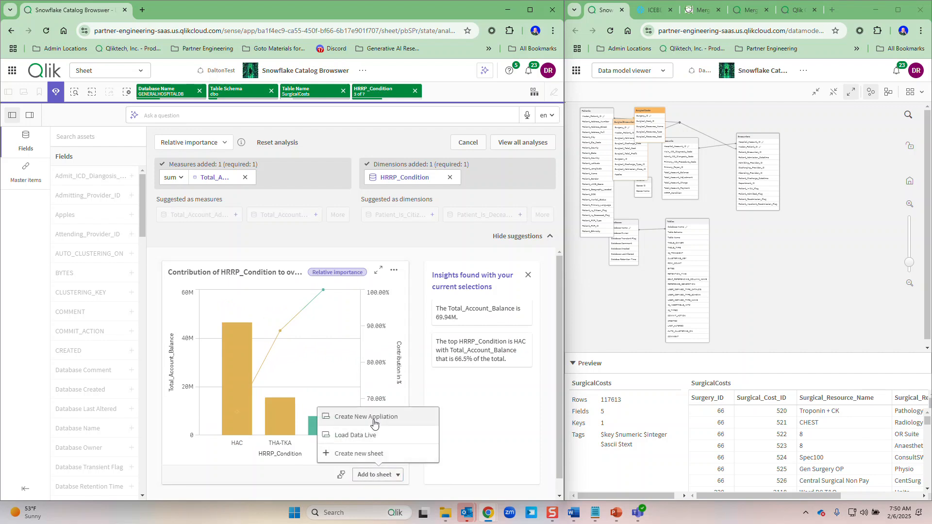
pyautogui.click(364, 453)
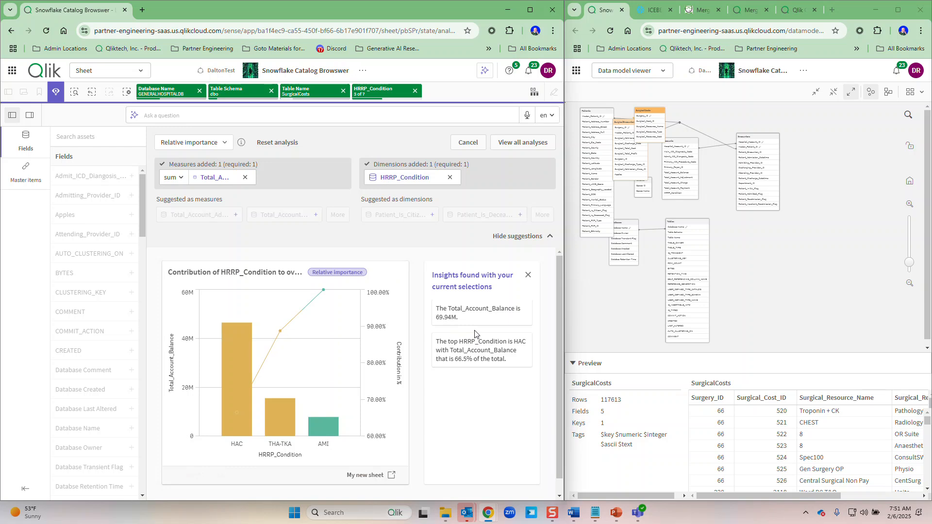
# Step: Return from Insight Advisor to the Load Data Live sheet and clear the Table Name and HRRP_Condition selections
pyautogui.click(56, 93)
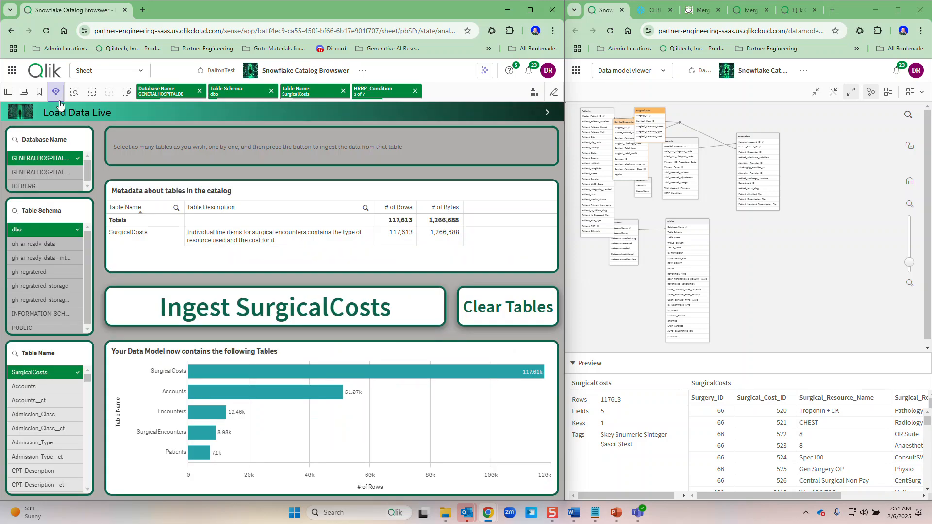
pyautogui.click(343, 91)
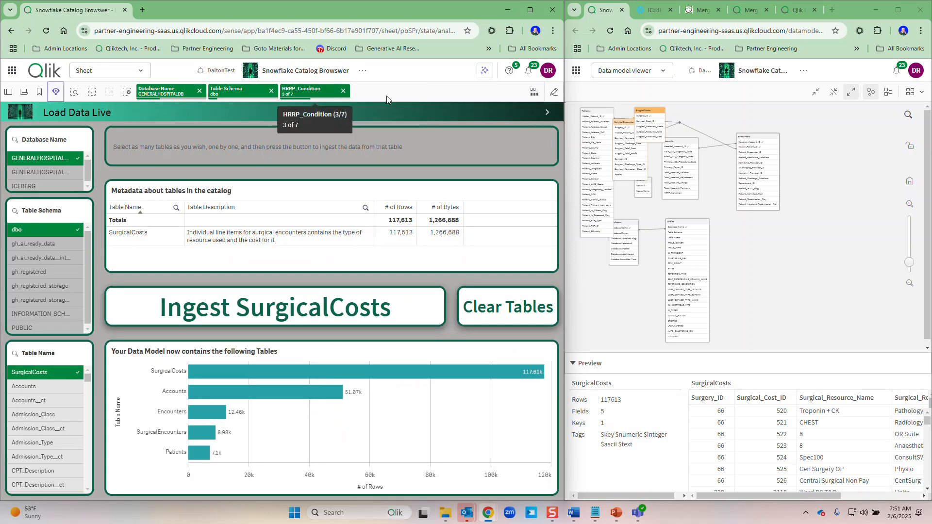
pyautogui.click(343, 91)
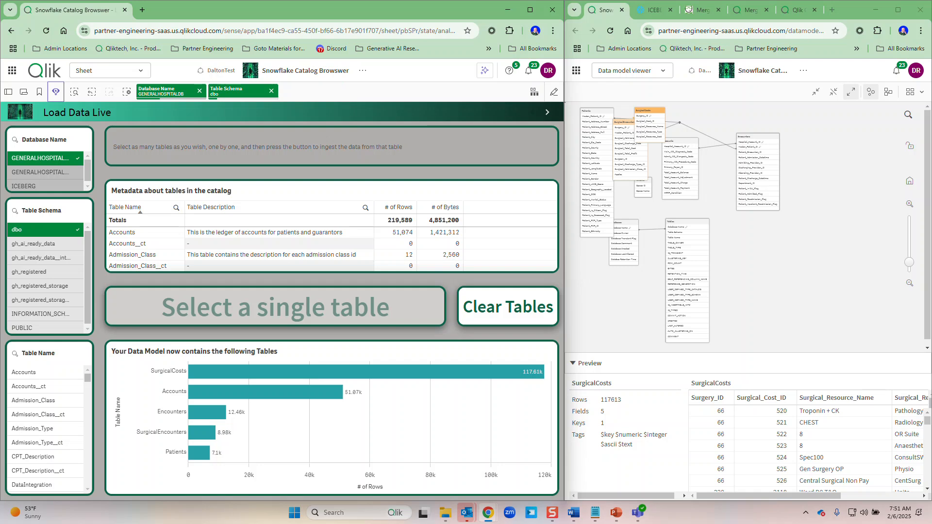
# Step: Bring up the DaltonTest space catalog in the second browser window and advance the app to the Create New Appliation sheet
pyautogui.click(795, 10)
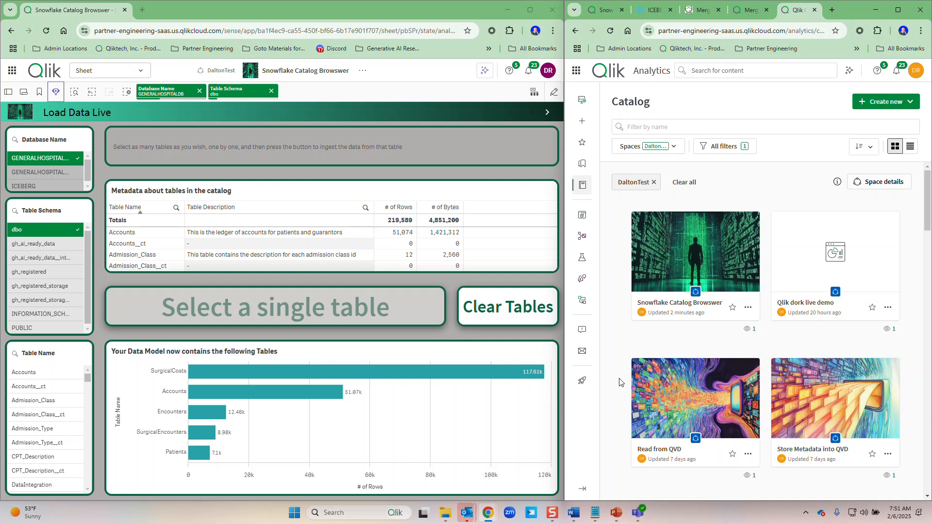
pyautogui.moveTo(831, 401)
pyautogui.click(548, 113)
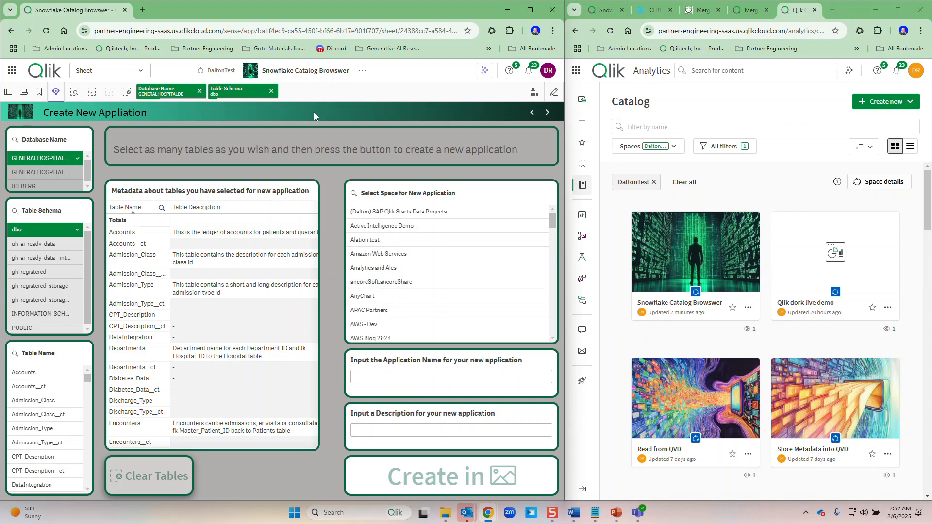
# Step: Select the Accounts, Departments and Encounters tables for the new application
pyautogui.click(36, 374)
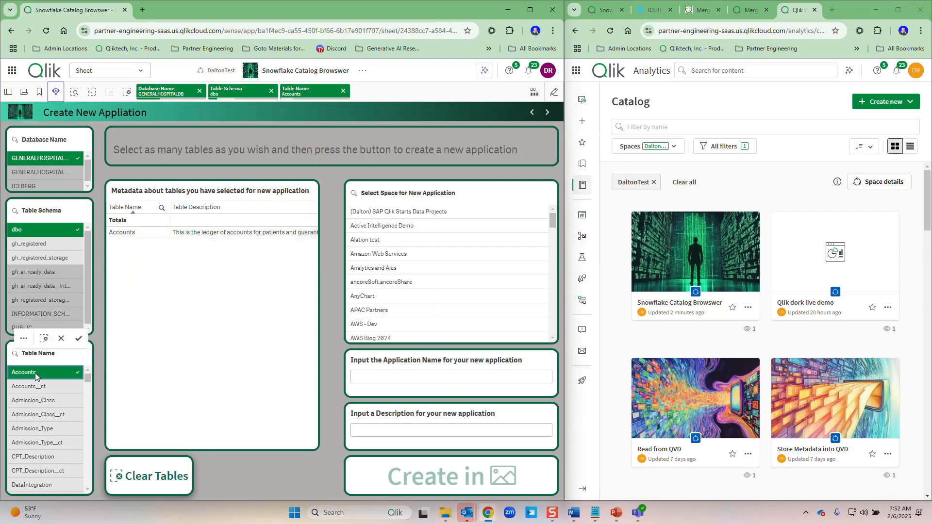
pyautogui.scroll(-3, 51, 384)
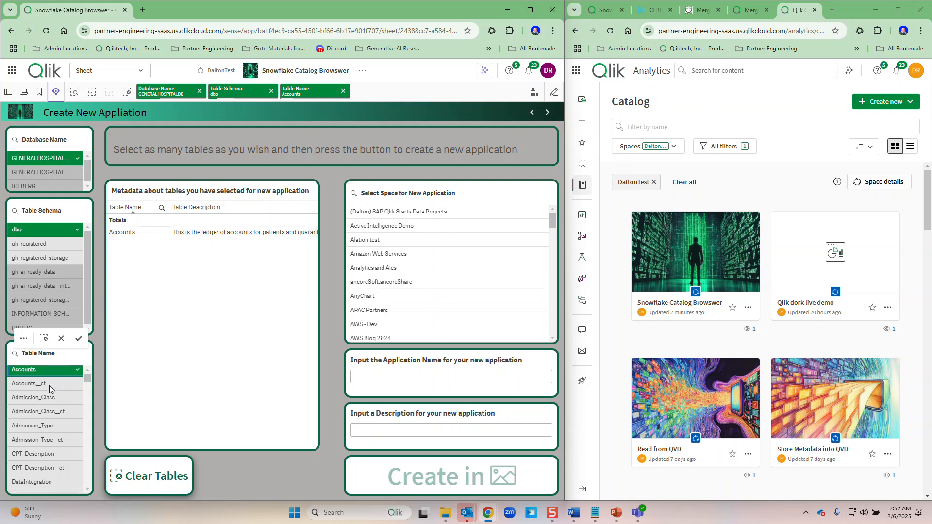
pyautogui.click(34, 406)
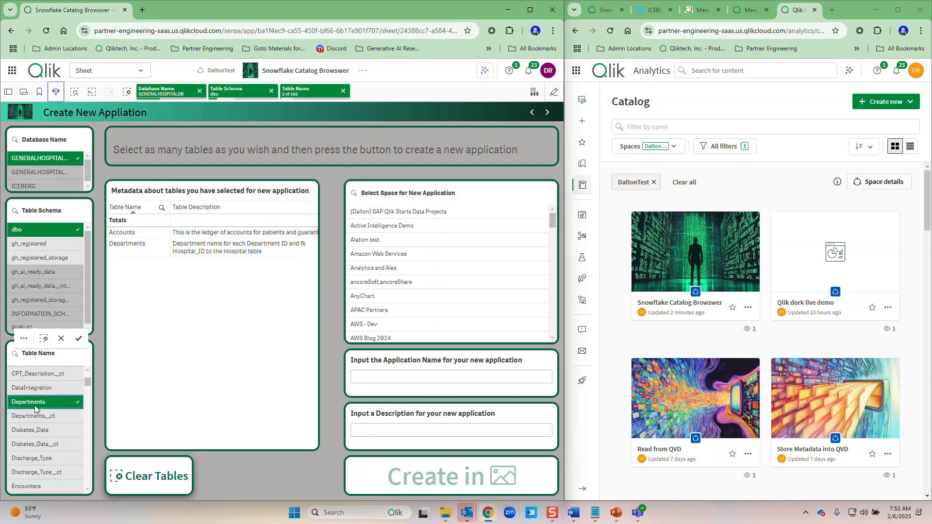
pyautogui.scroll(-2, 35, 410)
pyautogui.scroll(2, 35, 412)
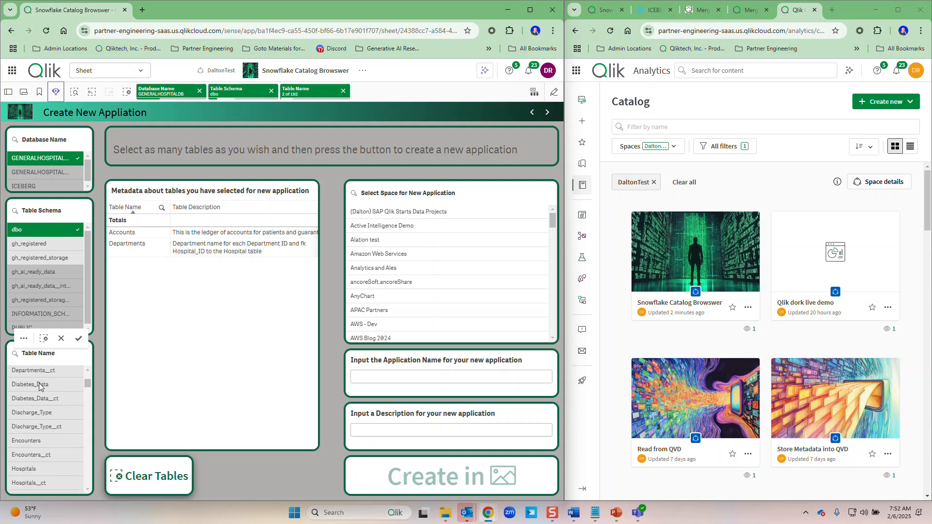
pyautogui.scroll(-2, 36, 417)
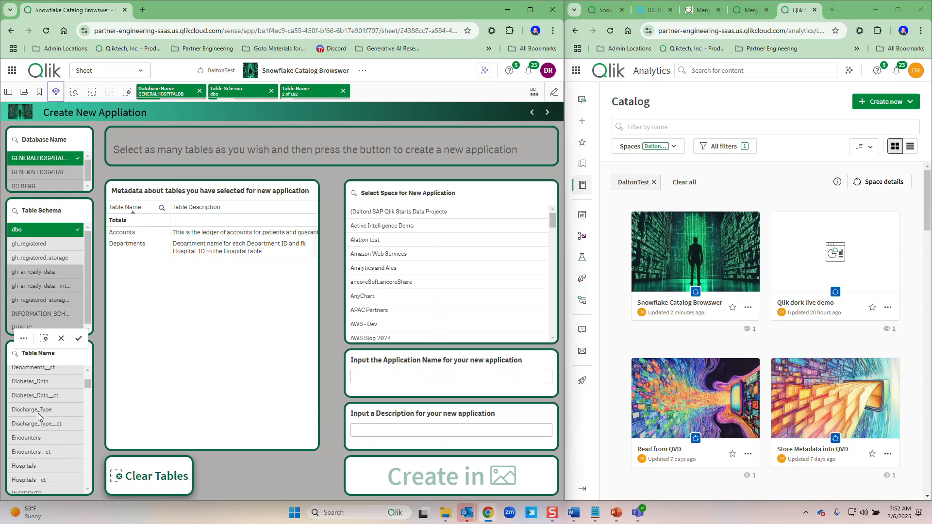
pyautogui.click(39, 440)
# Step: Add Hospitals, Patients, SurgicalEncounters and SurgicalCosts to the table selection and confirm it
pyautogui.scroll(-2, 36, 437)
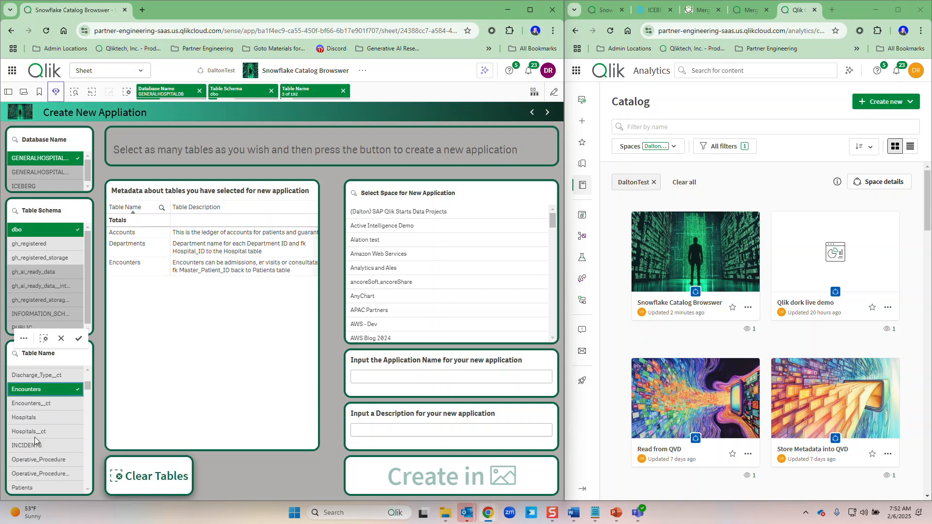
pyautogui.click(32, 419)
pyautogui.scroll(-4, 33, 418)
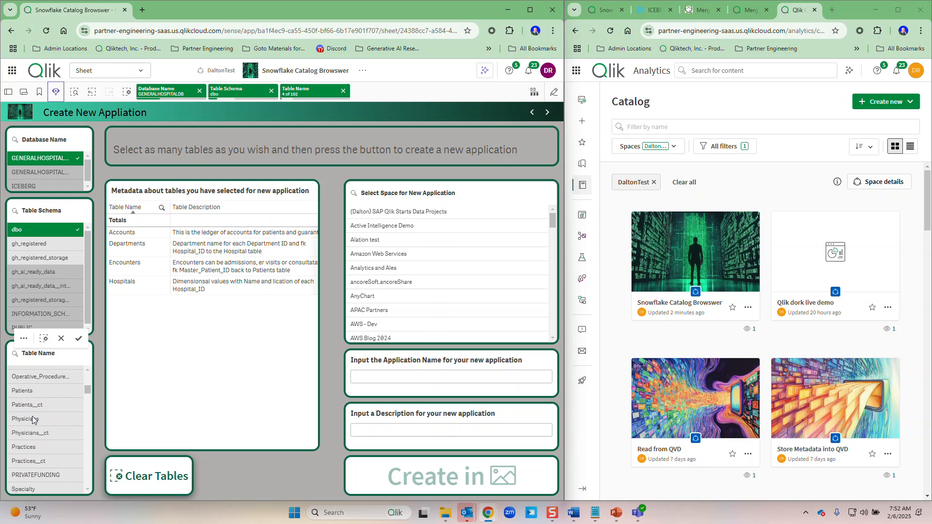
pyautogui.click(40, 394)
pyautogui.scroll(-4, 41, 402)
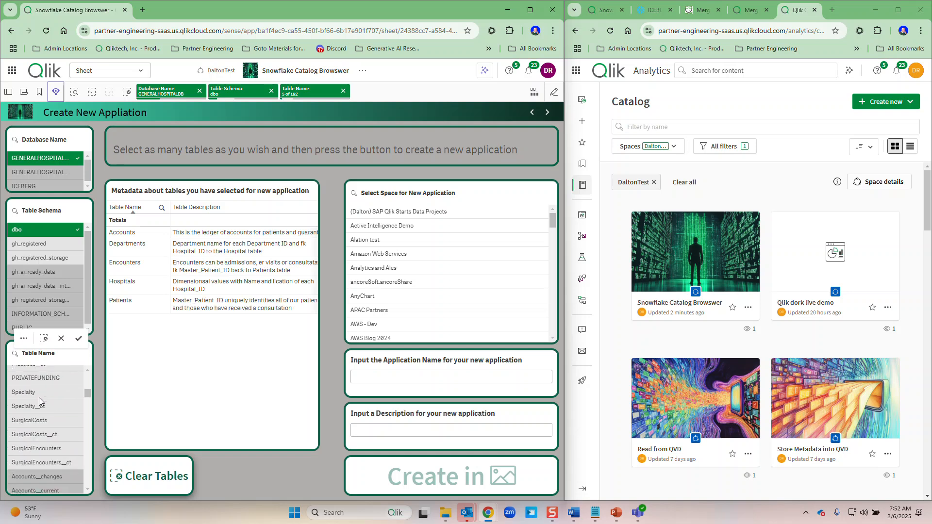
pyautogui.click(53, 449)
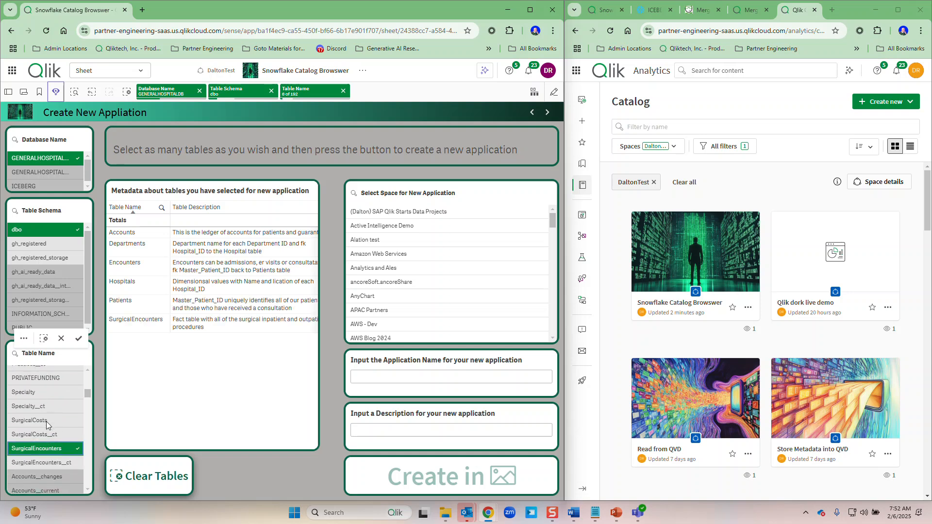
pyautogui.click(47, 424)
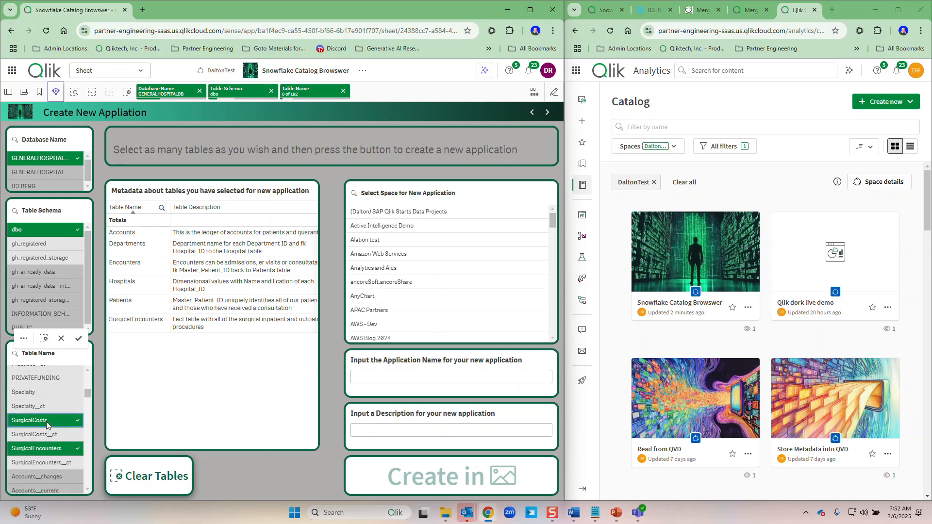
pyautogui.click(79, 339)
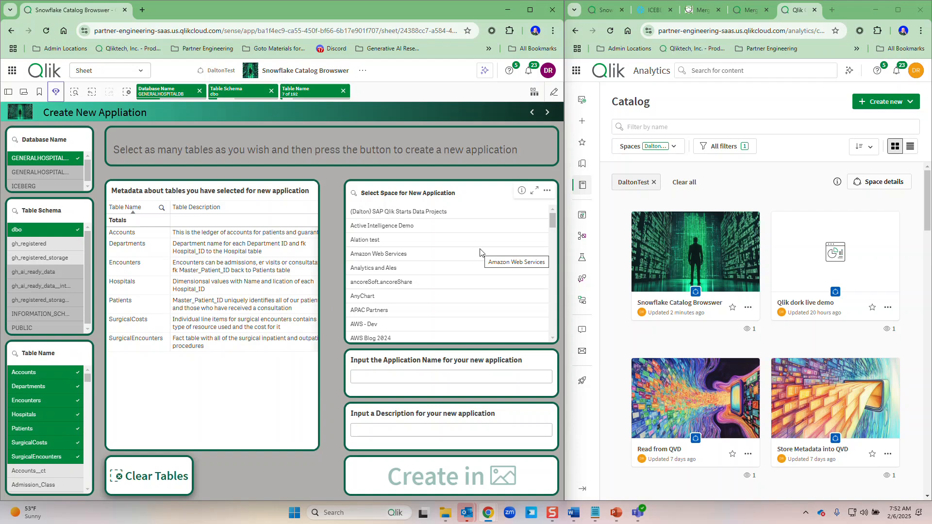
# Step: Choose DaltonTest as the space for the new application and name the application Dork Live Surgery
pyautogui.scroll(-10, 481, 252)
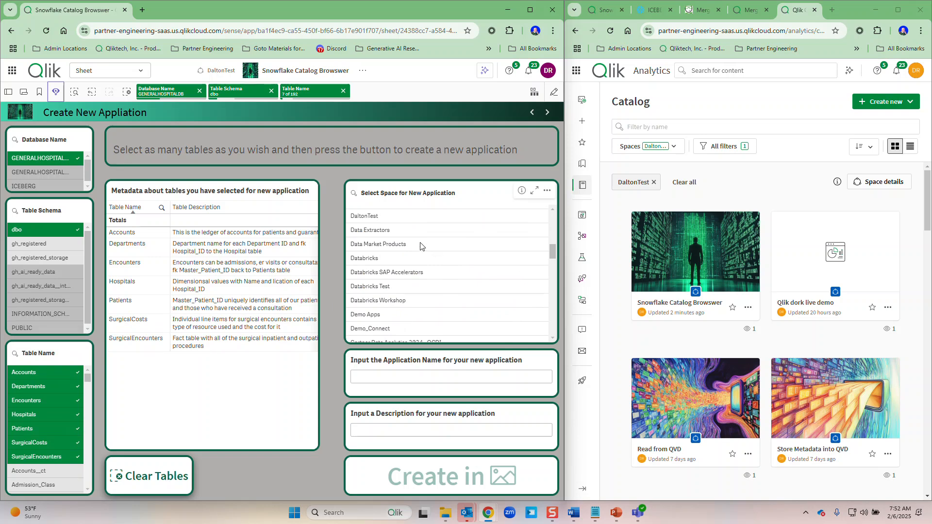
pyautogui.click(405, 221)
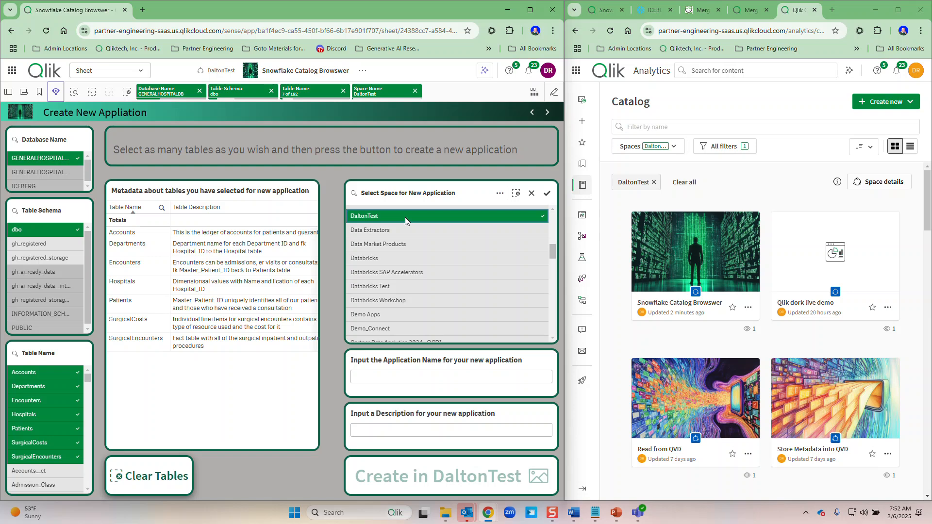
pyautogui.click(425, 377)
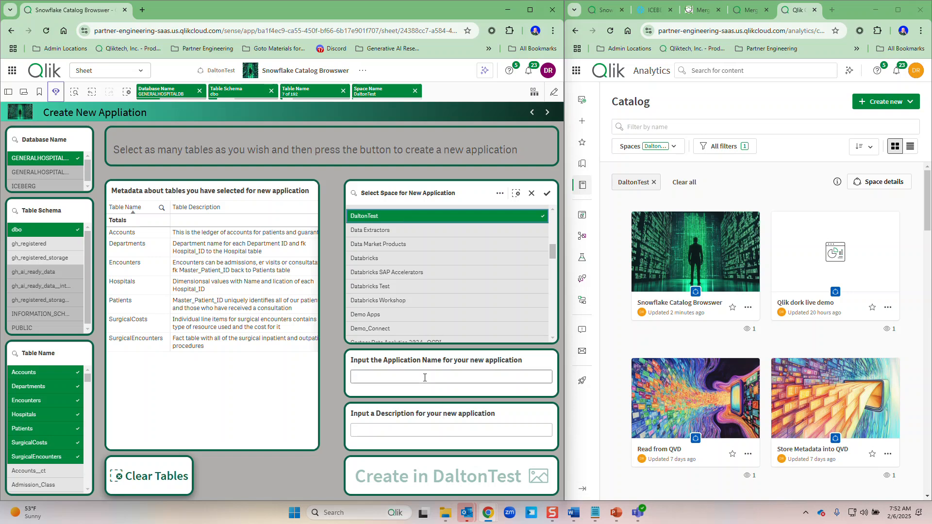
pyautogui.write('Dork')
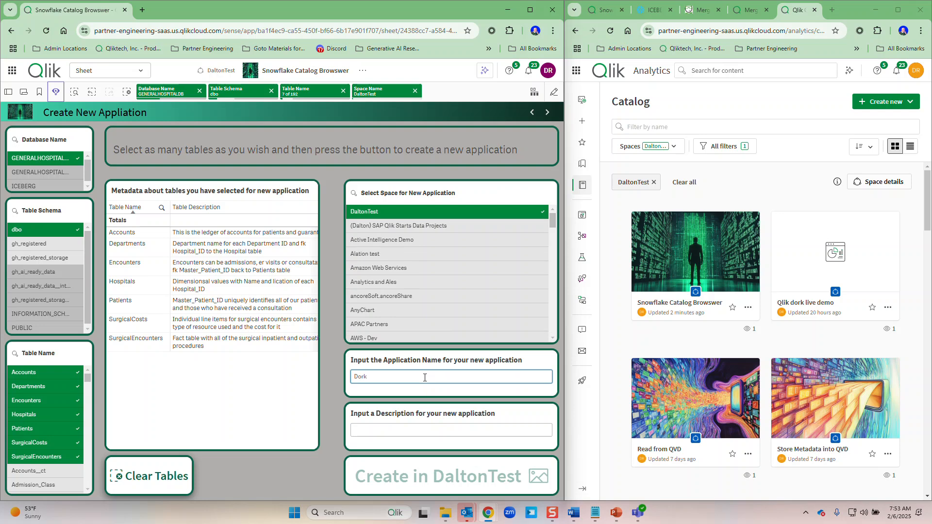
pyautogui.write(' Live Surgery')
# Step: Enter the description "Because I love pulling data live" and create the application in the chosen space
pyautogui.click(424, 429)
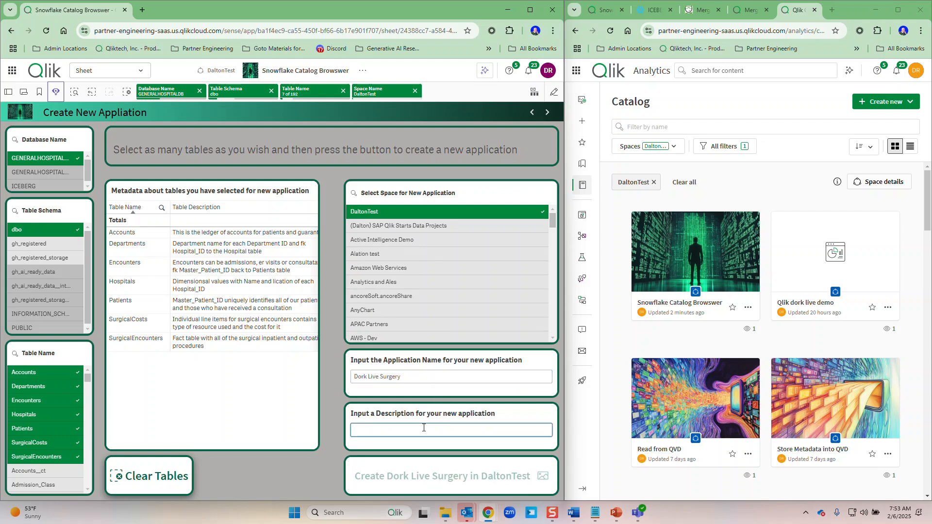
pyautogui.write('Because I love pulling data live')
pyautogui.press('Return')
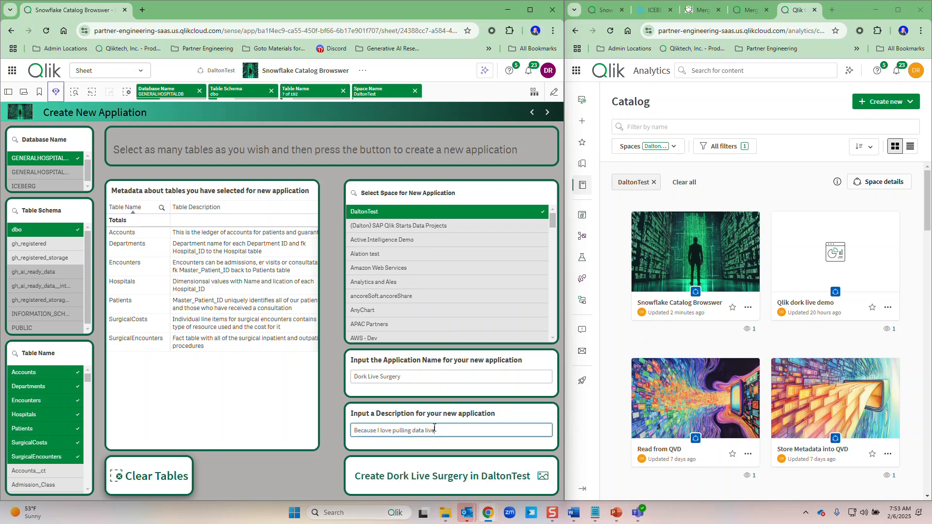
pyautogui.click(433, 478)
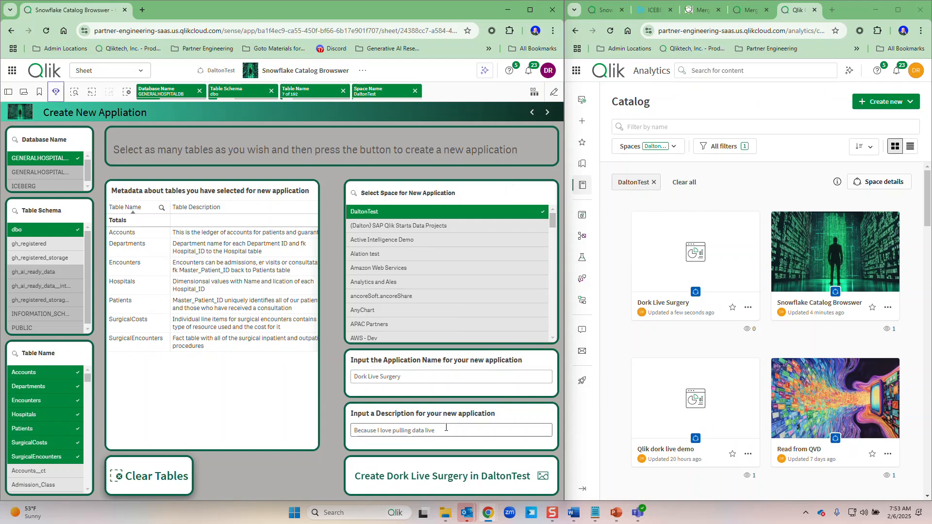
# Step: View the details of the Dork Live Surgery app in the catalog and return to the catalog
pyautogui.click(748, 307)
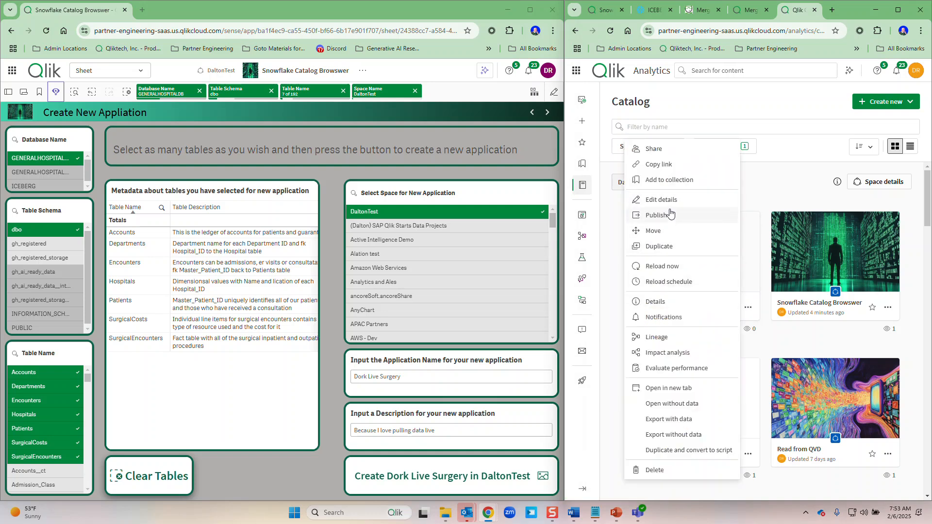
pyautogui.click(659, 306)
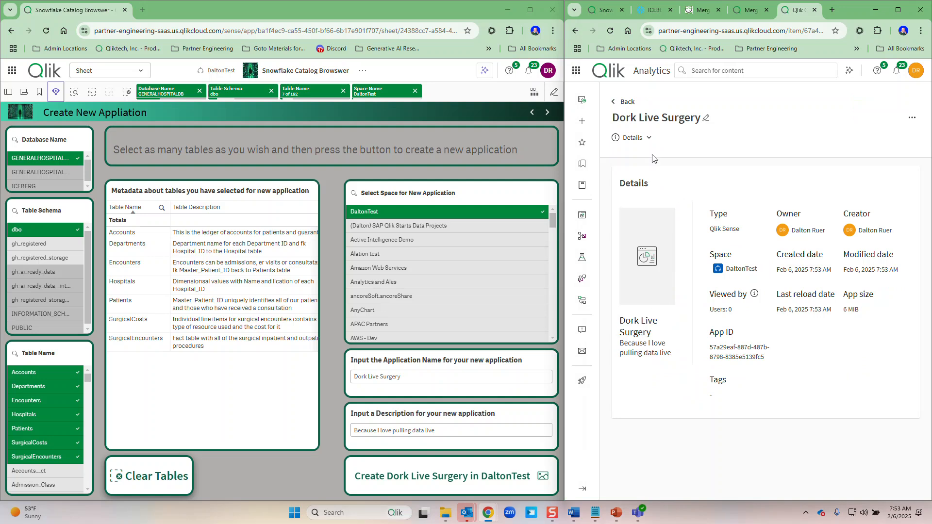
pyautogui.click(616, 103)
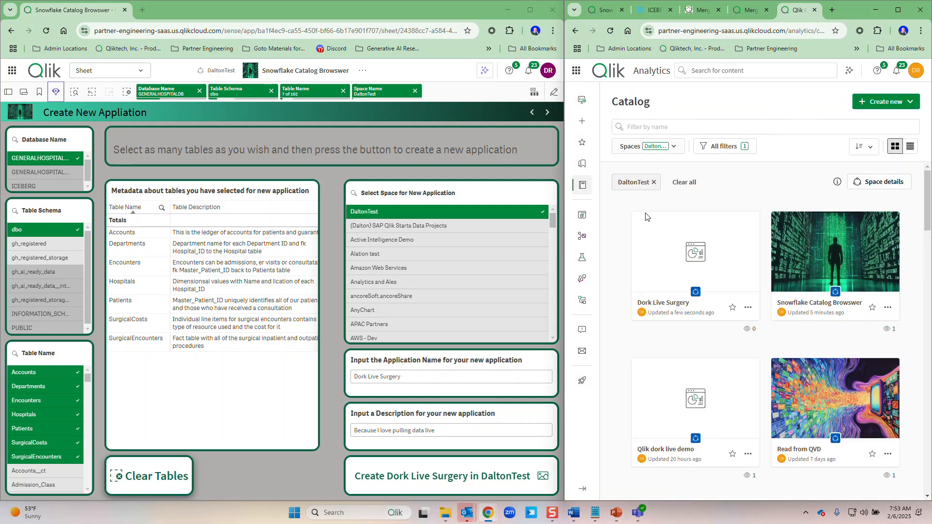
# Step: Open the Dork Live Surgery app, close its details, and display its data model in the Data model viewer
pyautogui.moveTo(651, 222)
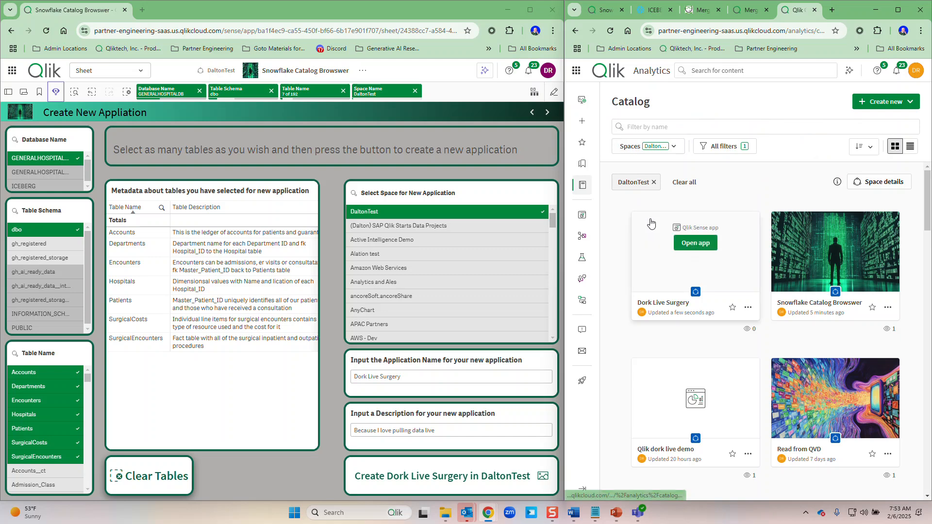
pyautogui.click(699, 244)
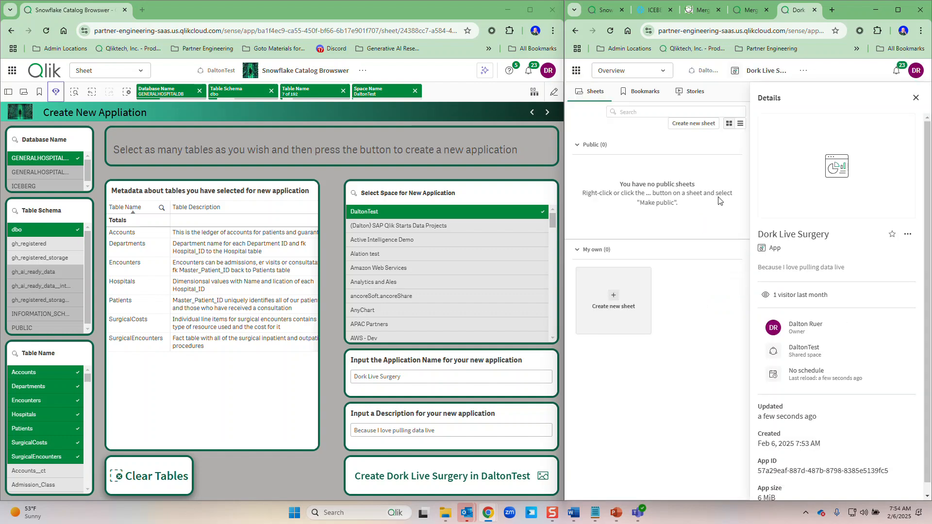
pyautogui.click(916, 99)
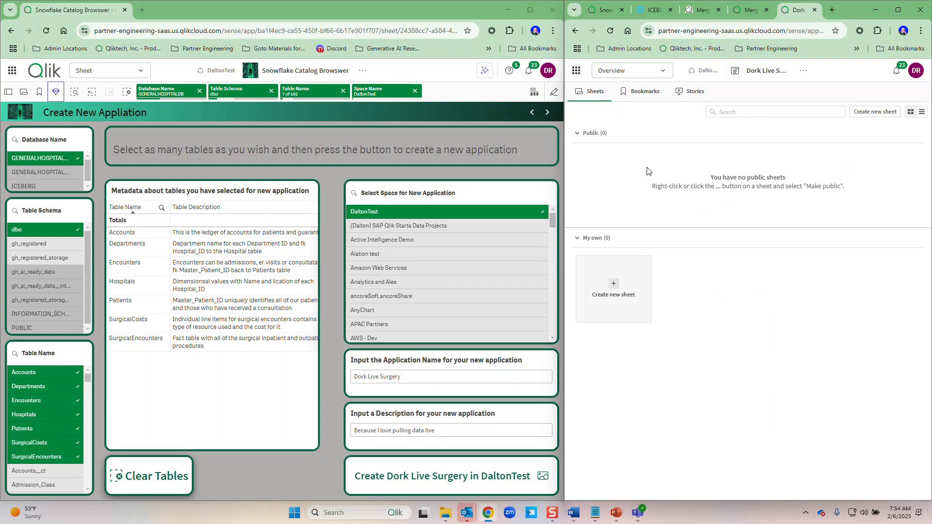
pyautogui.click(665, 74)
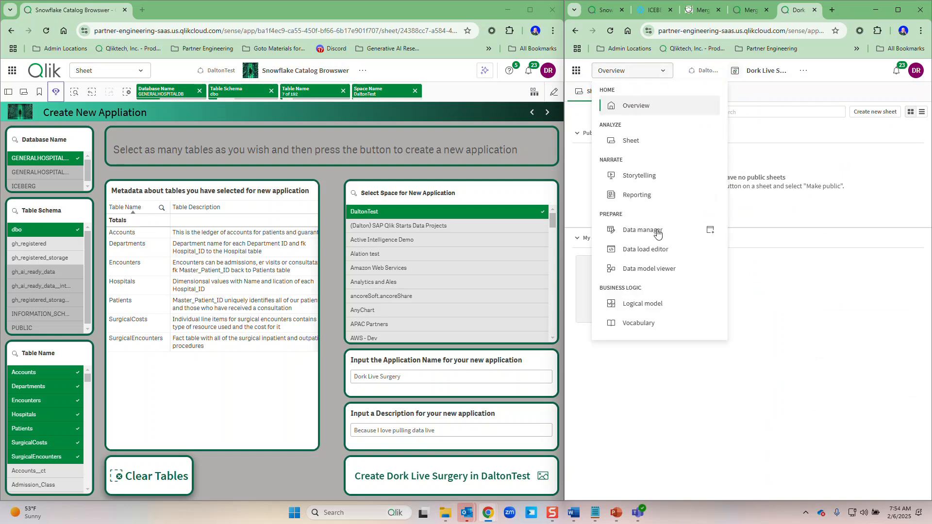
pyautogui.click(643, 269)
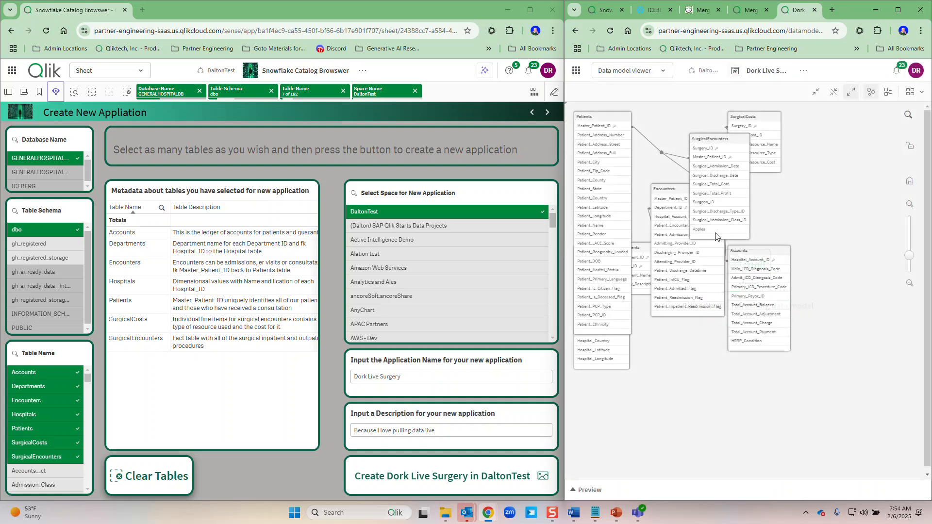
# Step: Rearrange the Accounts, SurgicalEncounters and Encounters tables in the data model so they no longer overlap one another
pyautogui.moveTo(752, 250); pyautogui.dragTo(821, 207)
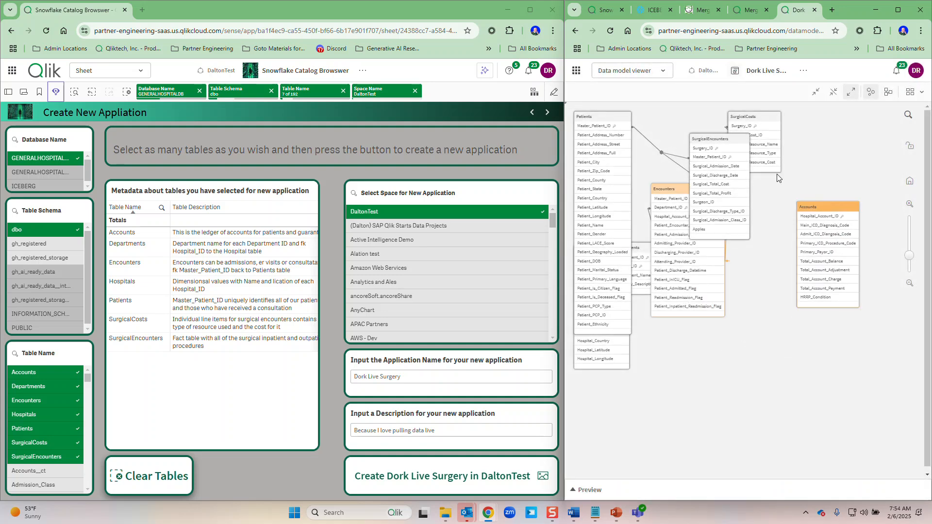
pyautogui.moveTo(728, 152); pyautogui.dragTo(727, 361)
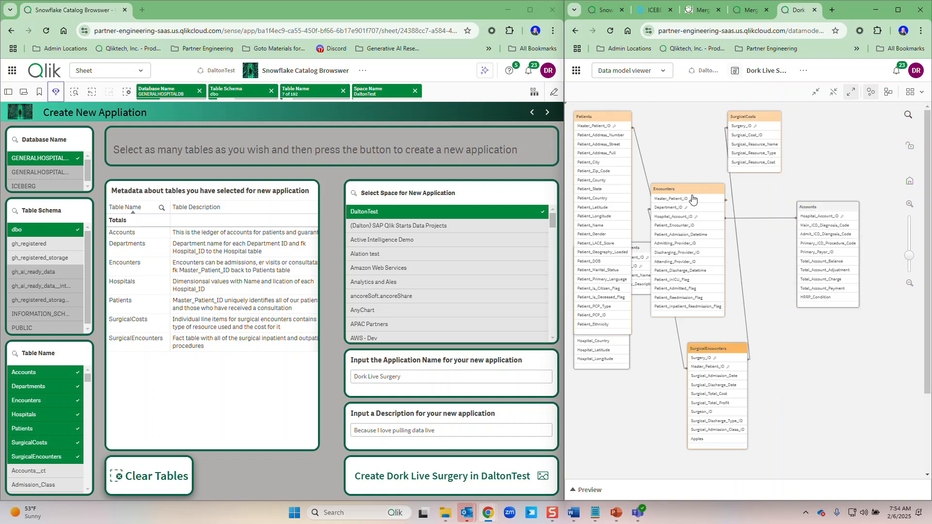
pyautogui.moveTo(675, 203); pyautogui.dragTo(714, 209)
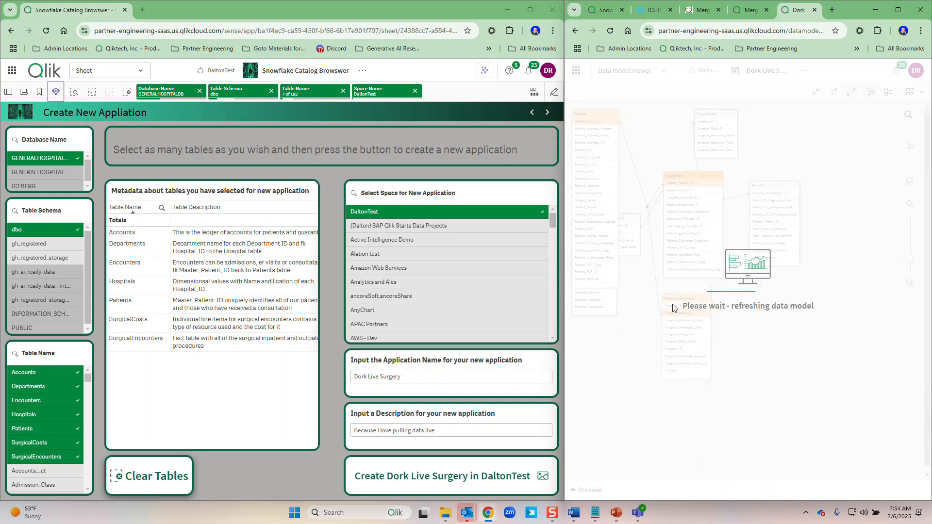
# Step: Preview the metadata and sample rows of the SurgicalEncounters and Patients tables in the data model
pyautogui.click(679, 302)
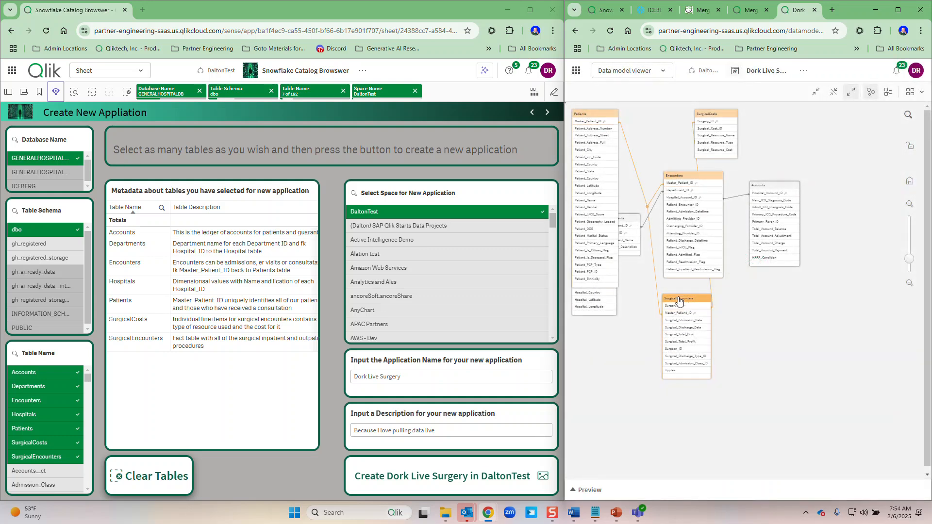
pyautogui.click(588, 490)
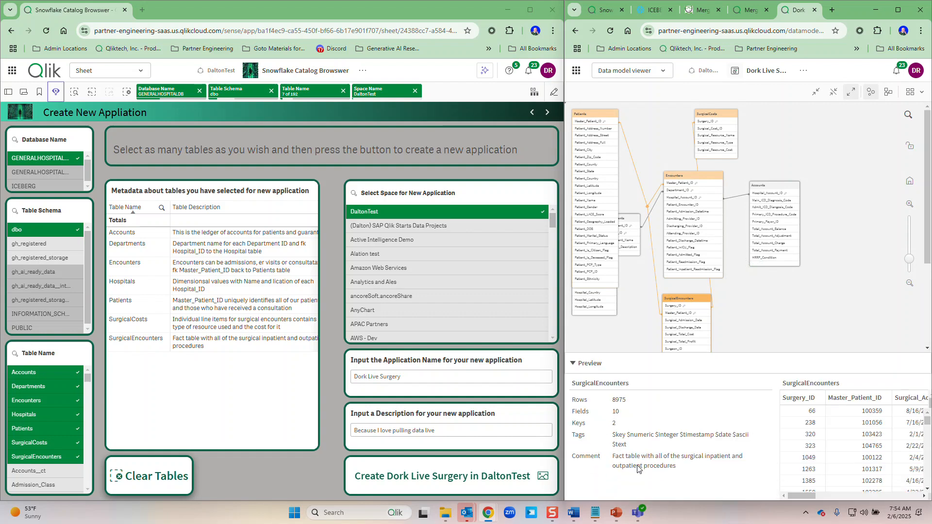
pyautogui.click(587, 119)
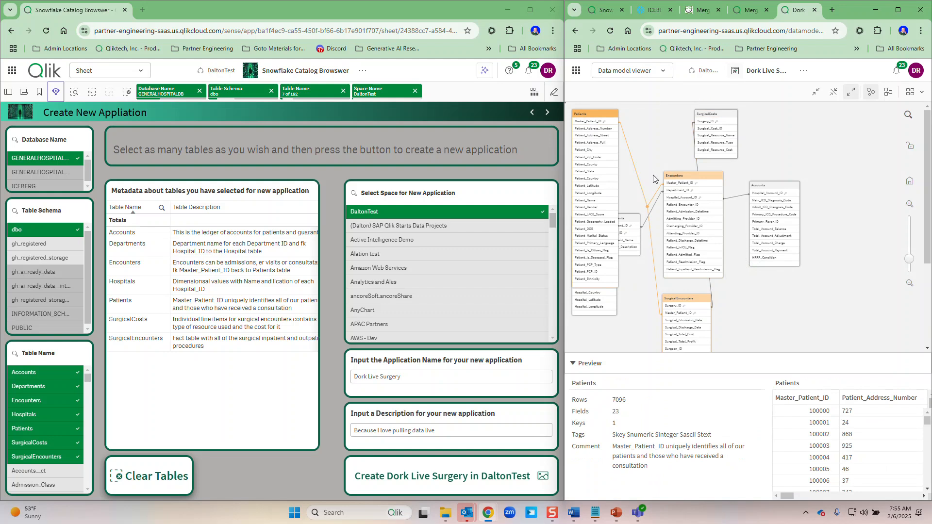
# Step: Switch to the Qlik Dork blog post "Merging with Time Travel" and view its title and header image
pyautogui.click(697, 10)
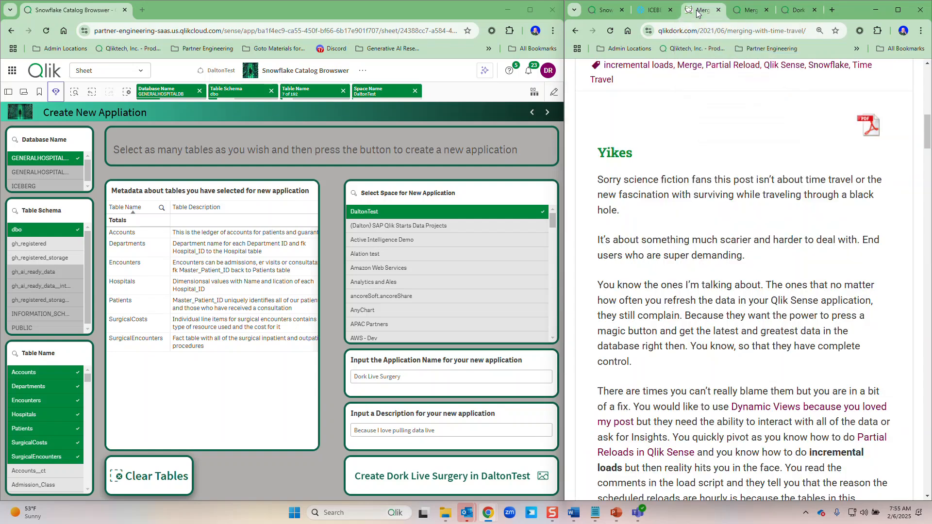
pyautogui.scroll(3, 694, 105)
pyautogui.scroll(1, 695, 105)
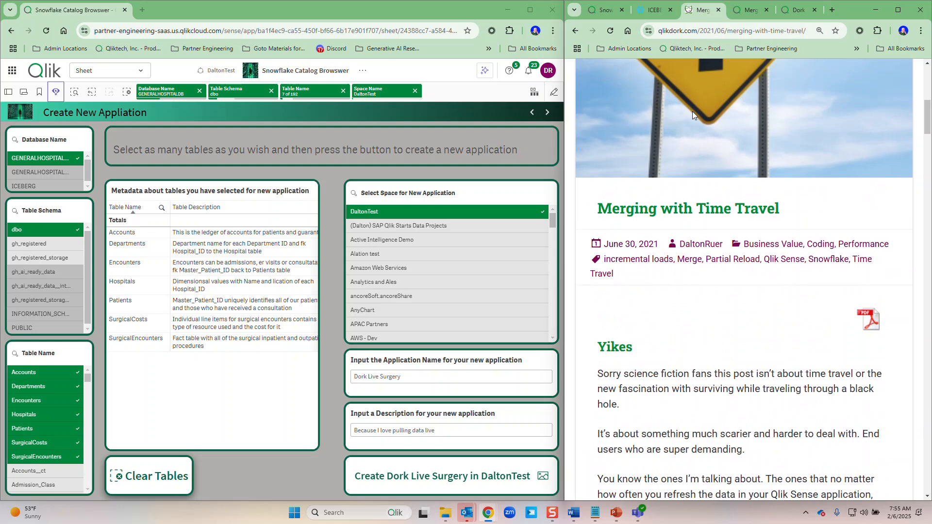
pyautogui.scroll(3, 693, 112)
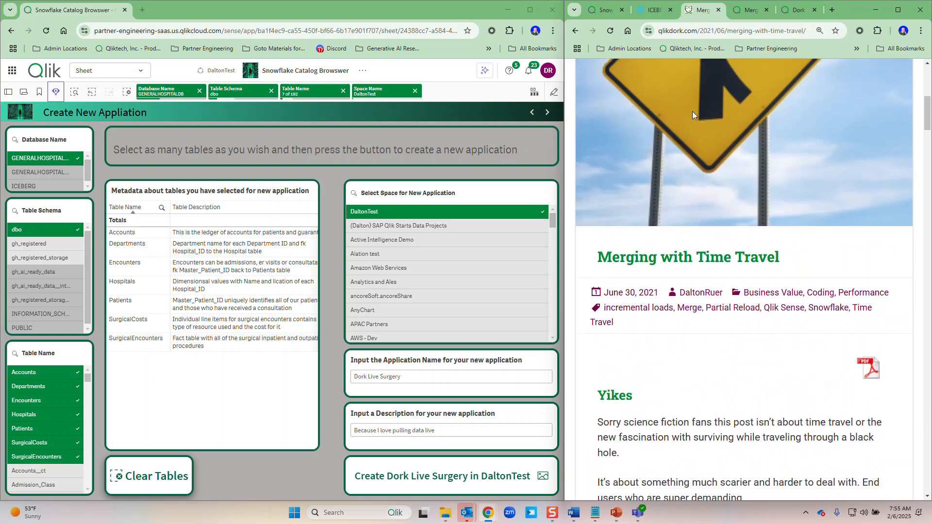
pyautogui.scroll(2, 693, 111)
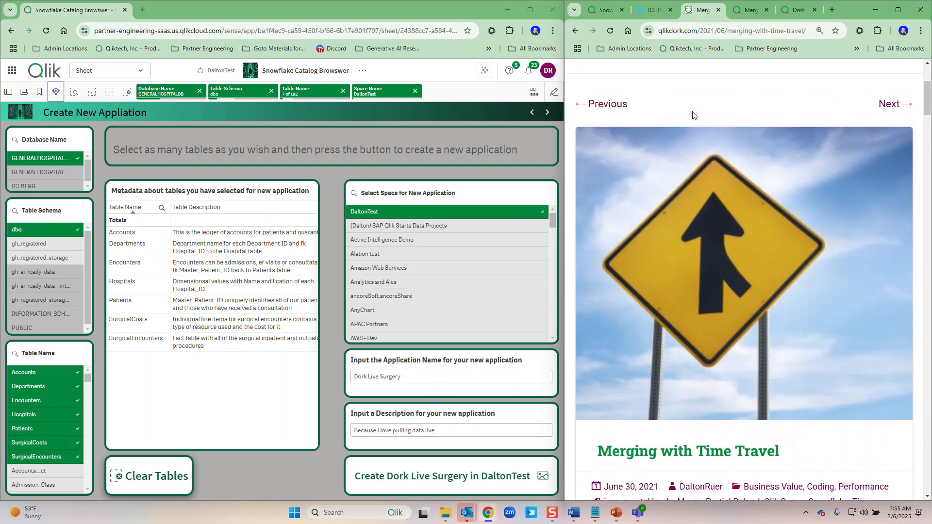
pyautogui.scroll(-2, 685, 113)
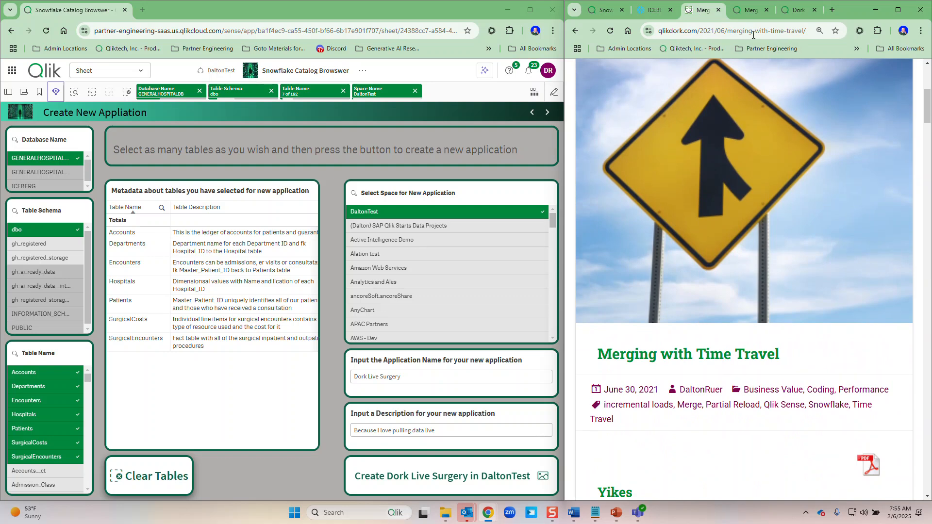
# Step: View the Qlik Community article "Merging the Hard to Imagine with Simplicity"
pyautogui.click(746, 11)
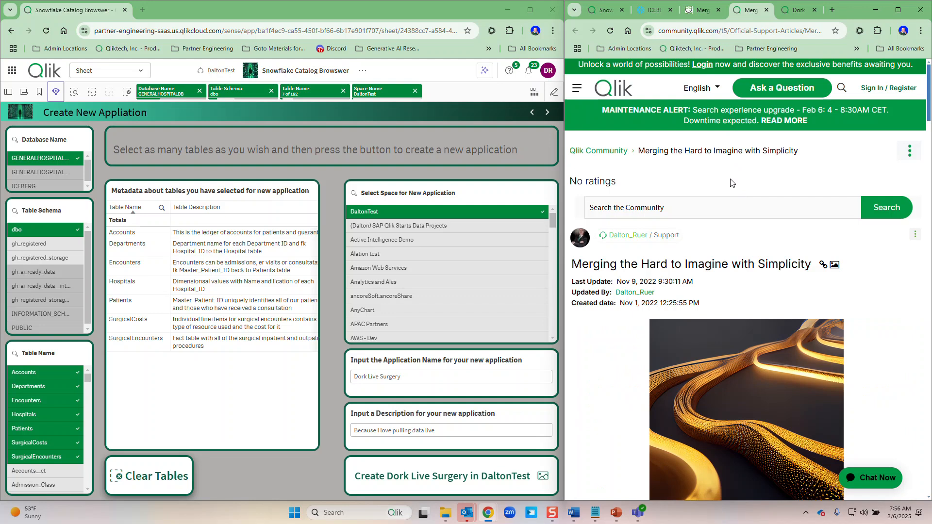
pyautogui.scroll(-1, 733, 182)
pyautogui.scroll(1, 732, 183)
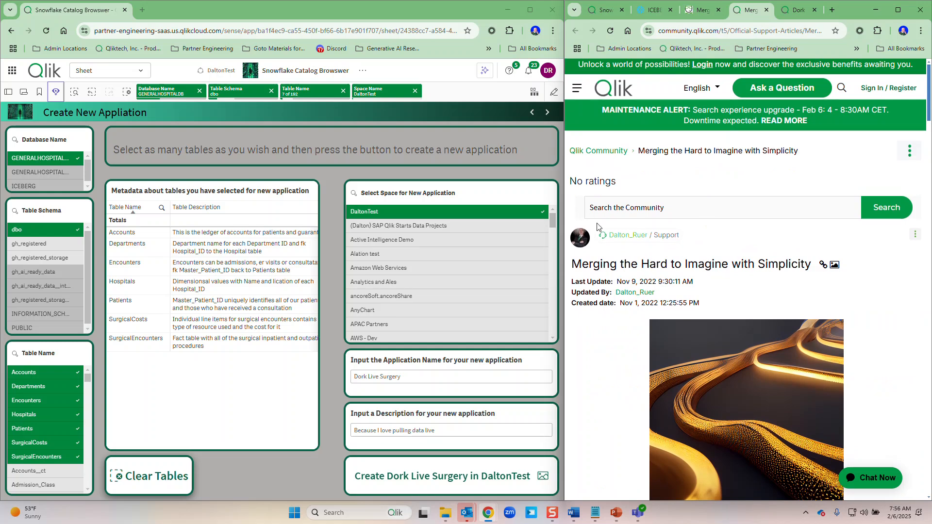
# Step: Return the catalog browser to the Load Data Live sheet, and in Snowflake expand the tables of the ICEBERG database's PUBLIC schema
pyautogui.click(532, 112)
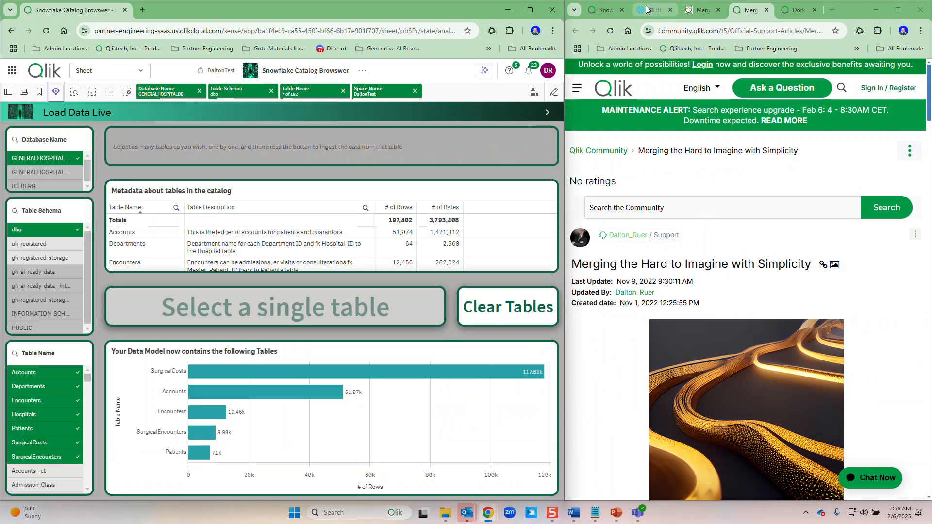
pyautogui.click(651, 10)
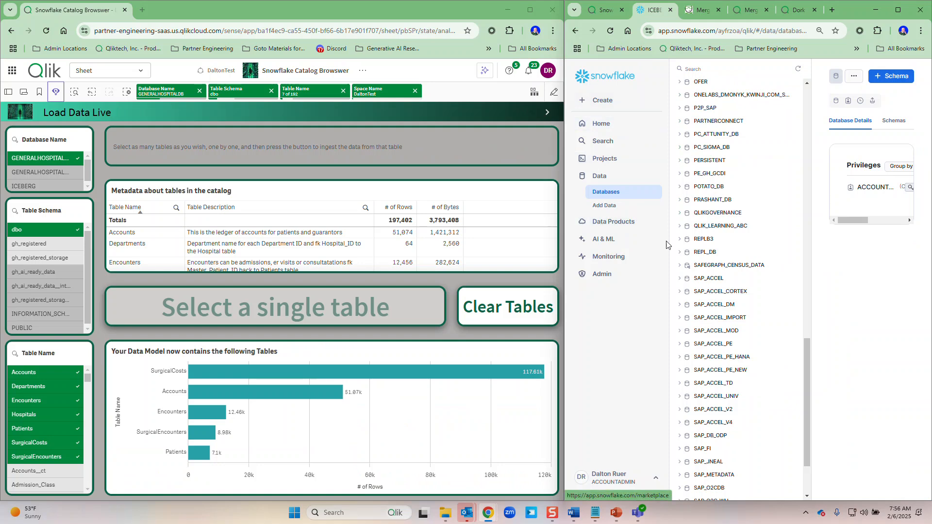
pyautogui.scroll(-3, 682, 262)
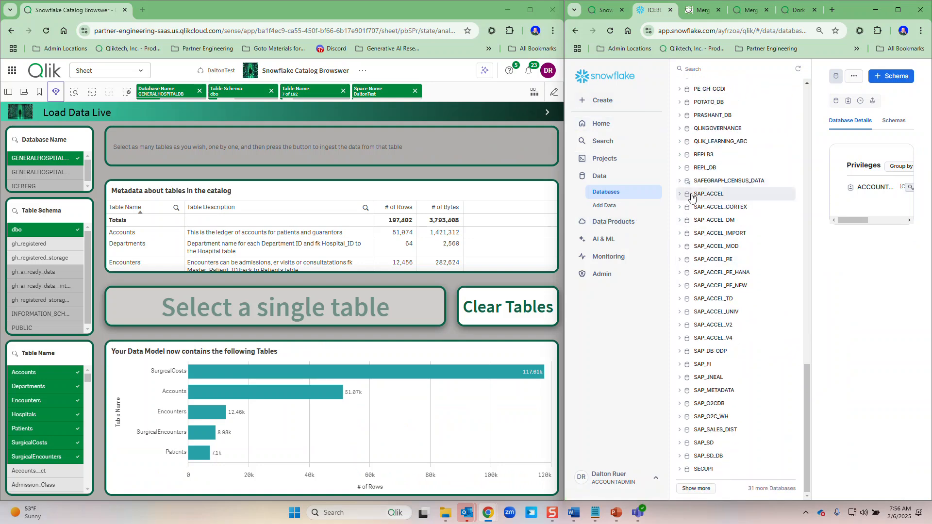
pyautogui.scroll(5, 692, 196)
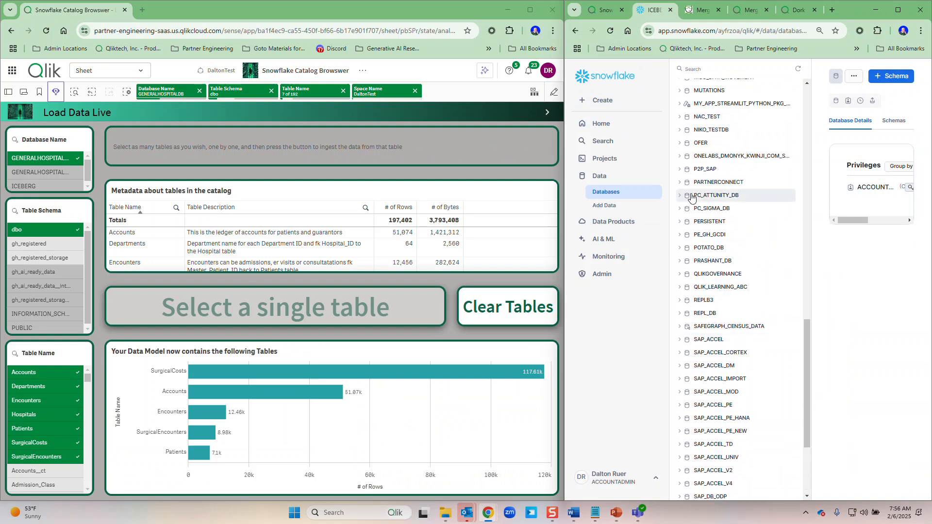
pyautogui.scroll(7, 692, 197)
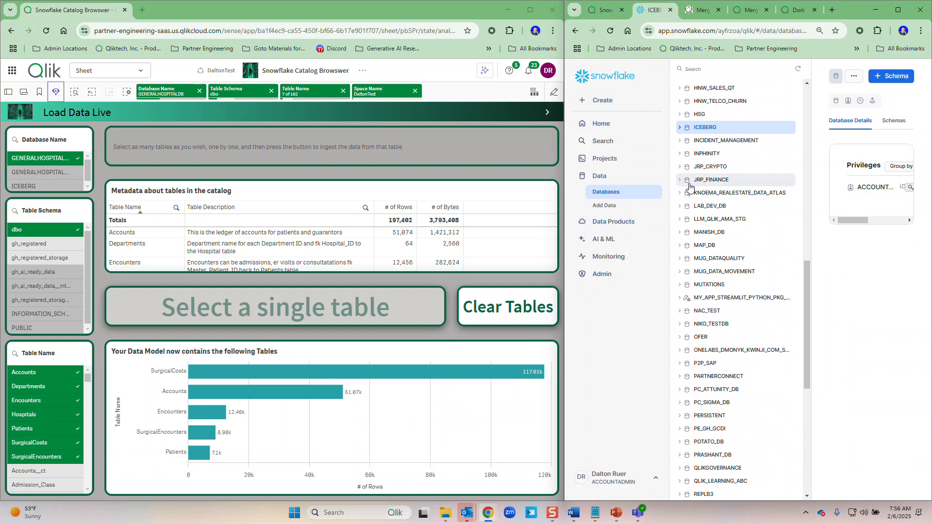
pyautogui.scroll(4, 690, 187)
pyautogui.click(680, 225)
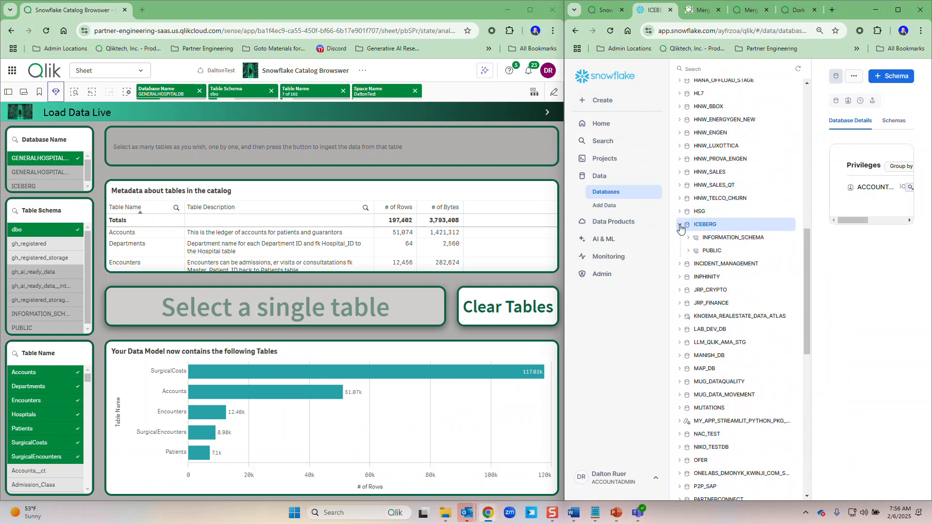
pyautogui.click(689, 251)
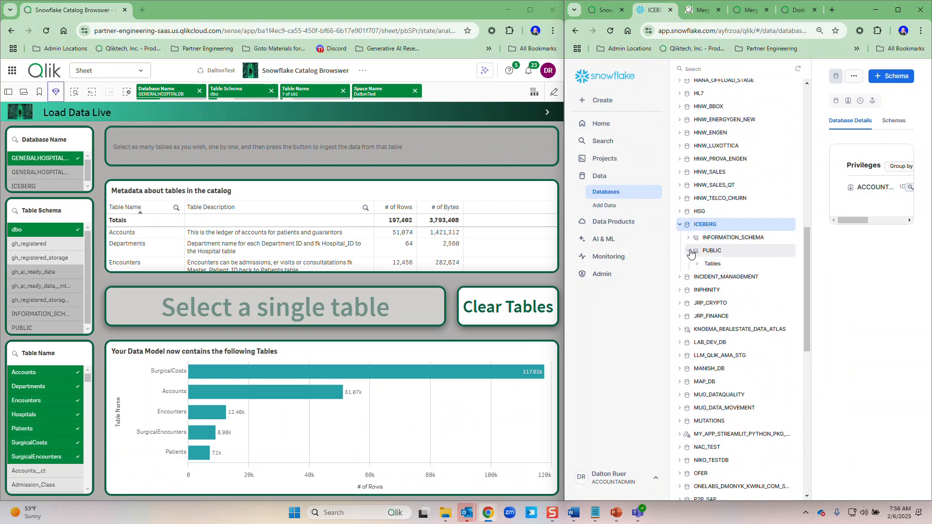
pyautogui.click(698, 265)
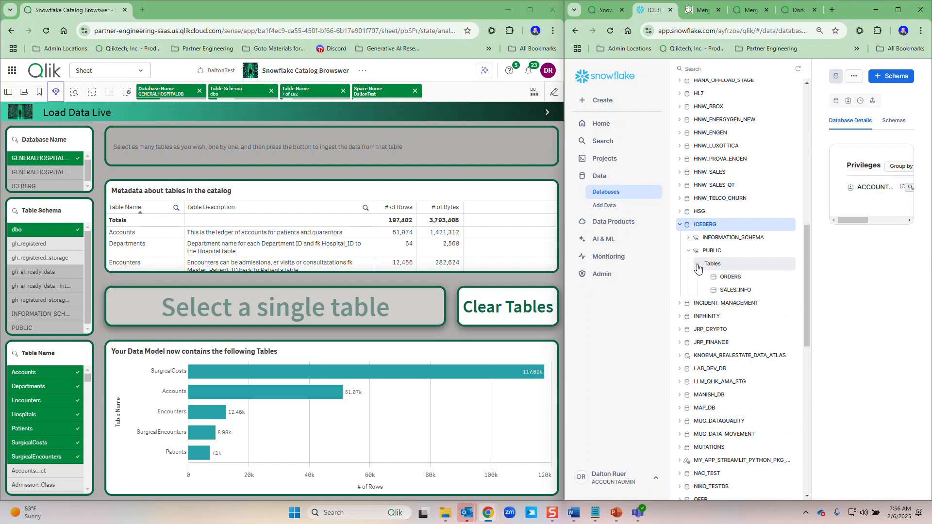
# Step: Examine the table definitions of ORDERS and SALES_INFO in Snowflake, widening the browser window to read them
pyautogui.click(730, 277)
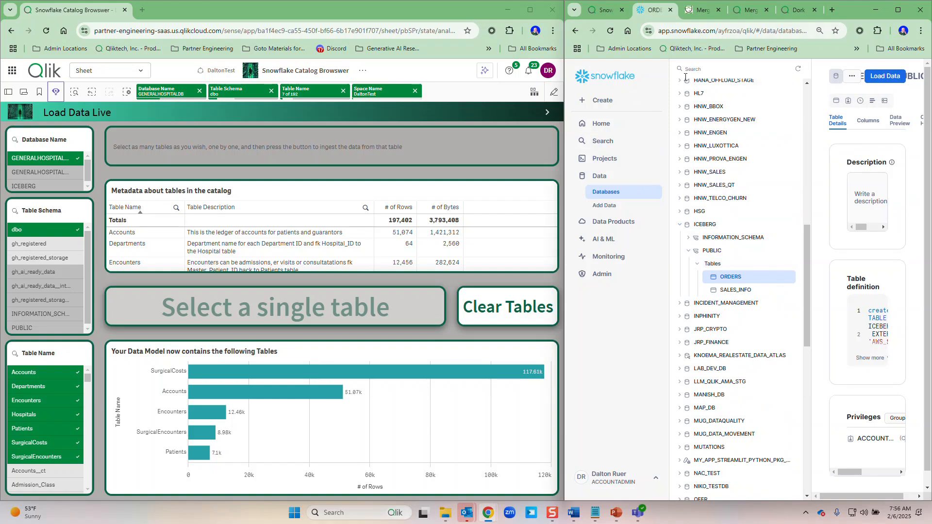
pyautogui.moveTo(565, 90); pyautogui.dragTo(352, 89)
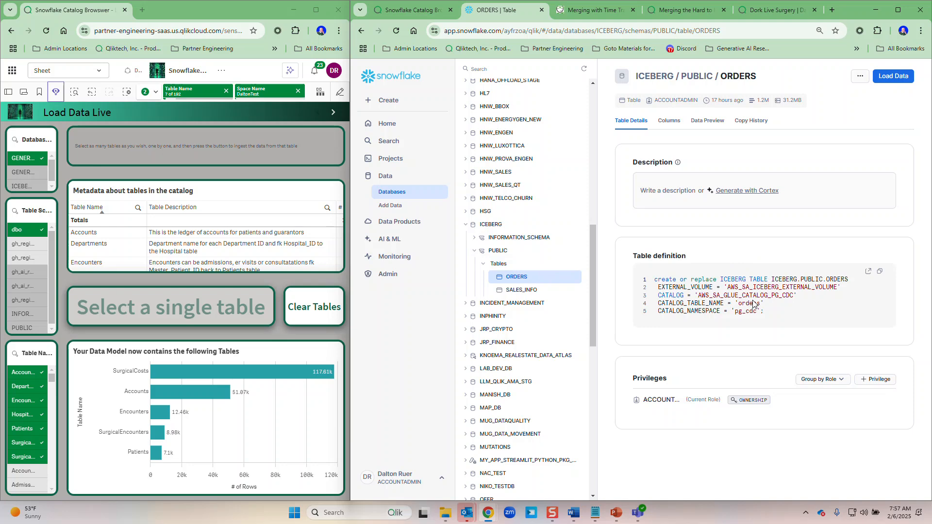
pyautogui.click(535, 290)
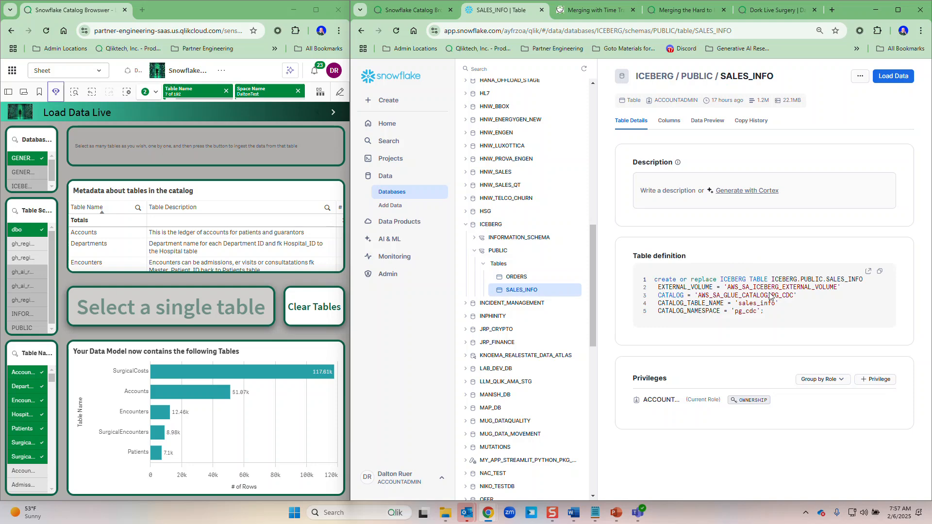
# Step: Switch back to a widened Qlik window, clear all selections, and filter the catalog to the ICEBERG database and PUBLIC schema
pyautogui.moveTo(349, 282)
pyautogui.moveTo(350, 281); pyautogui.dragTo(688, 281)
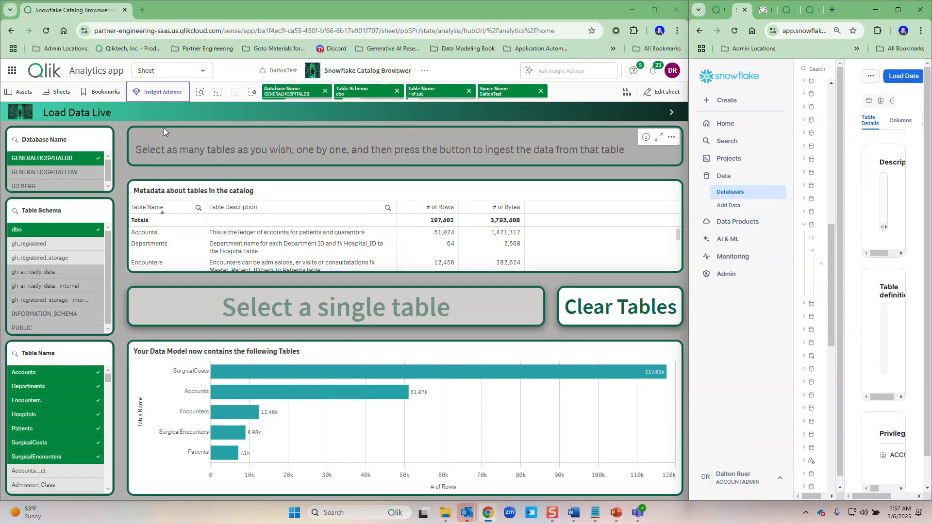
pyautogui.click(253, 93)
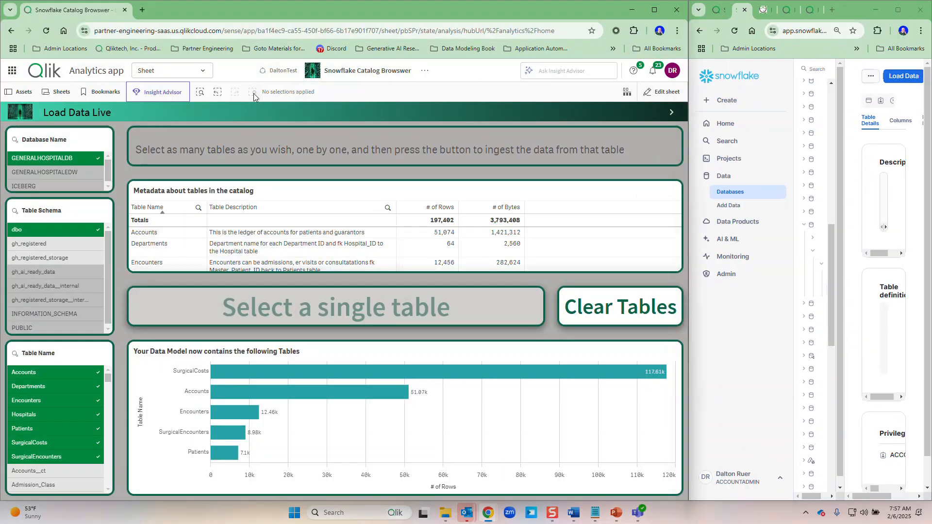
pyautogui.click(49, 185)
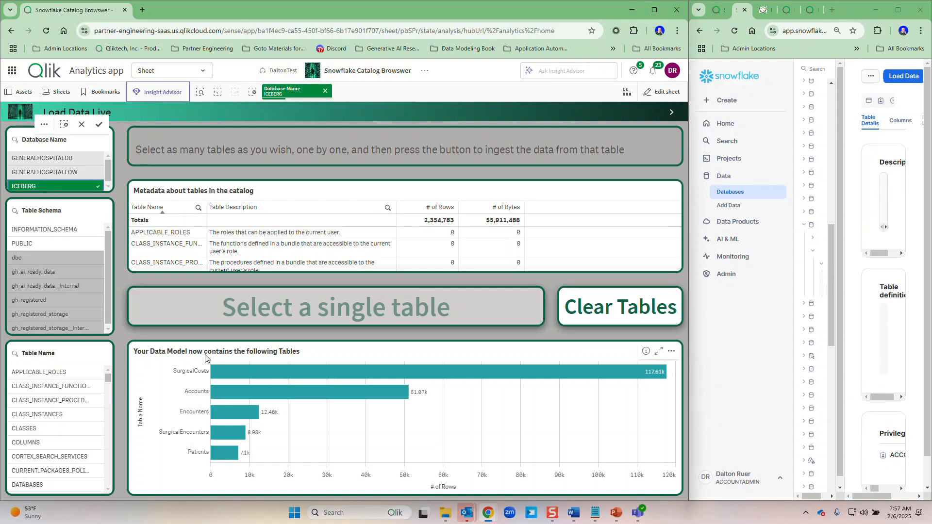
pyautogui.click(42, 243)
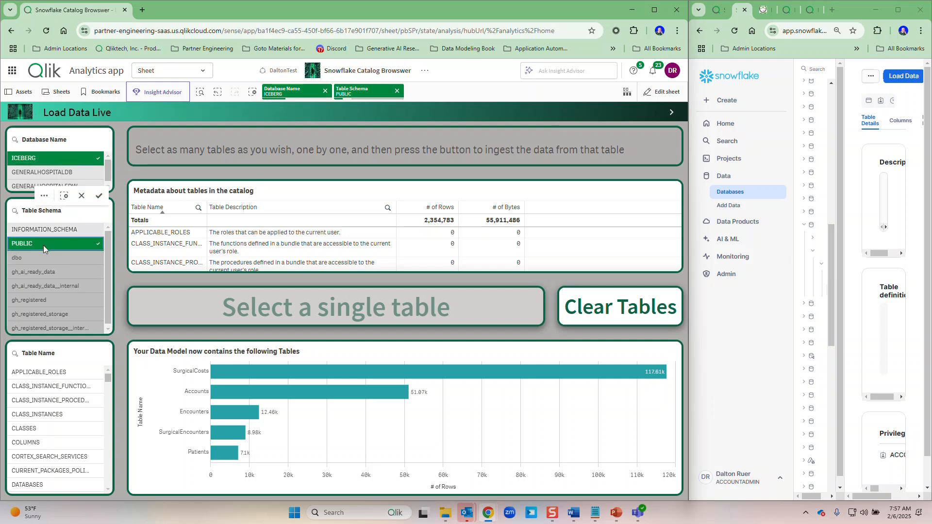
# Step: Ingest the ORDERS table into the data model and go to the sheet for creating a new application
pyautogui.click(62, 373)
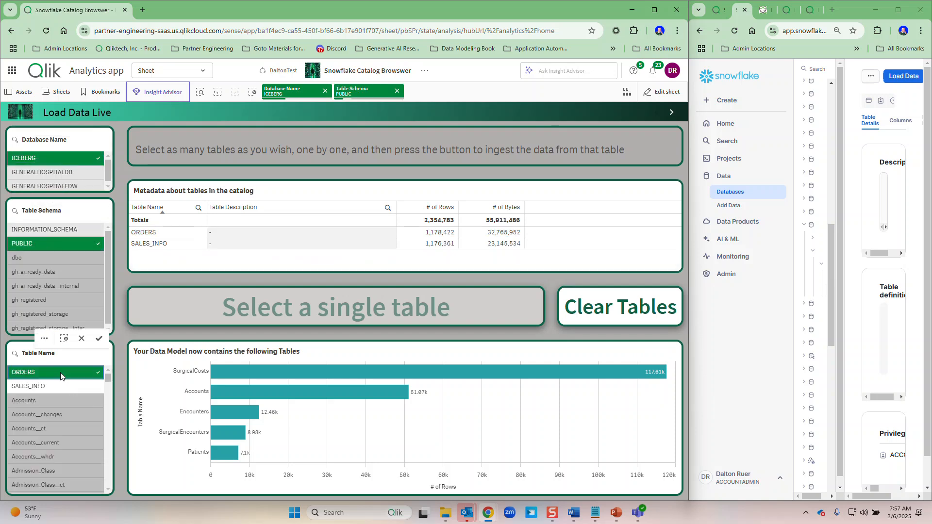
pyautogui.click(358, 311)
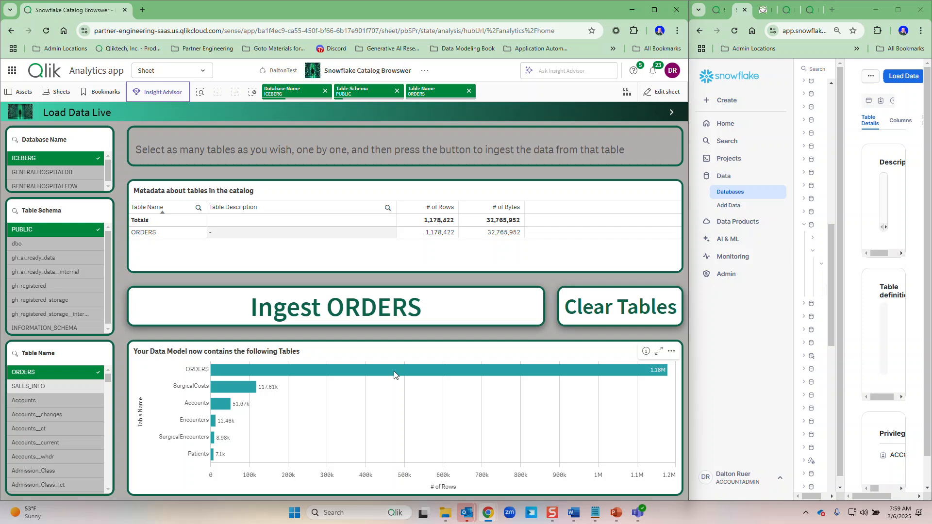
pyautogui.click(672, 113)
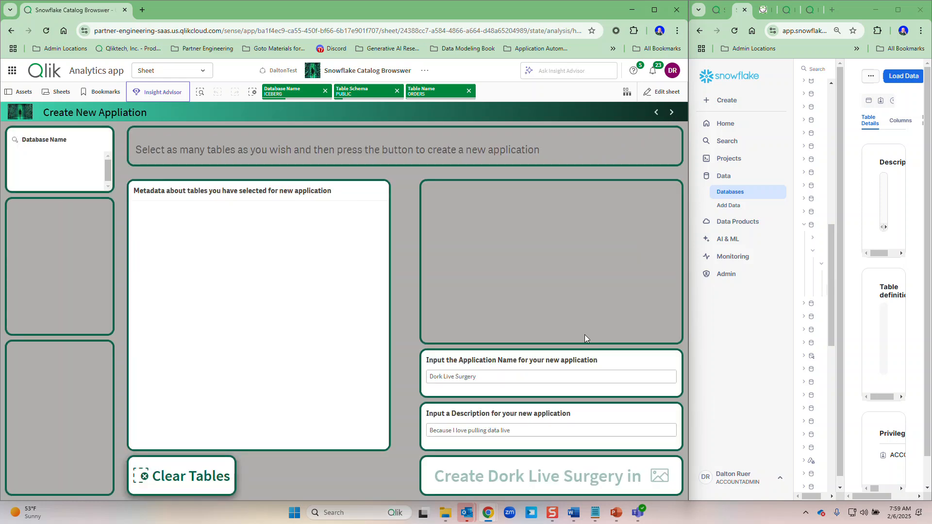